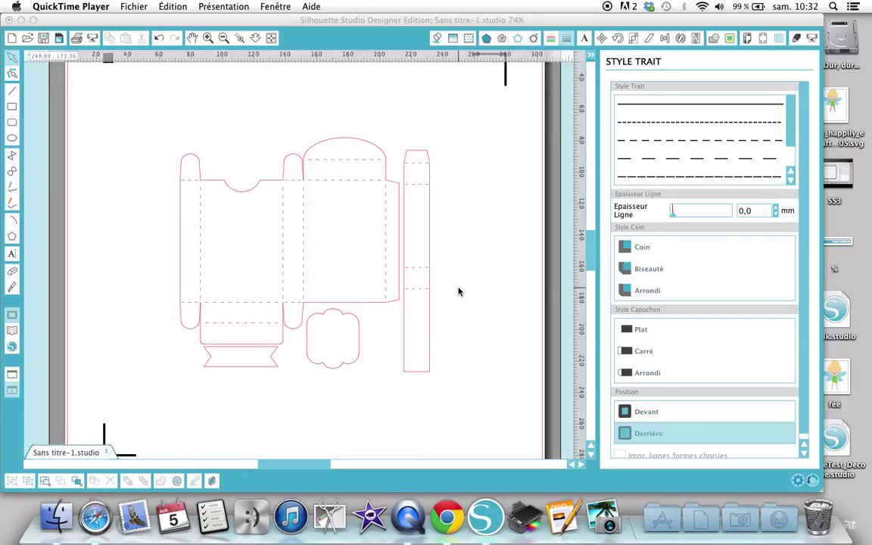
Step: Check the box template in the cut settings, then view the registration mark settings
{"action": "left_click", "coordinate": [796, 41]}
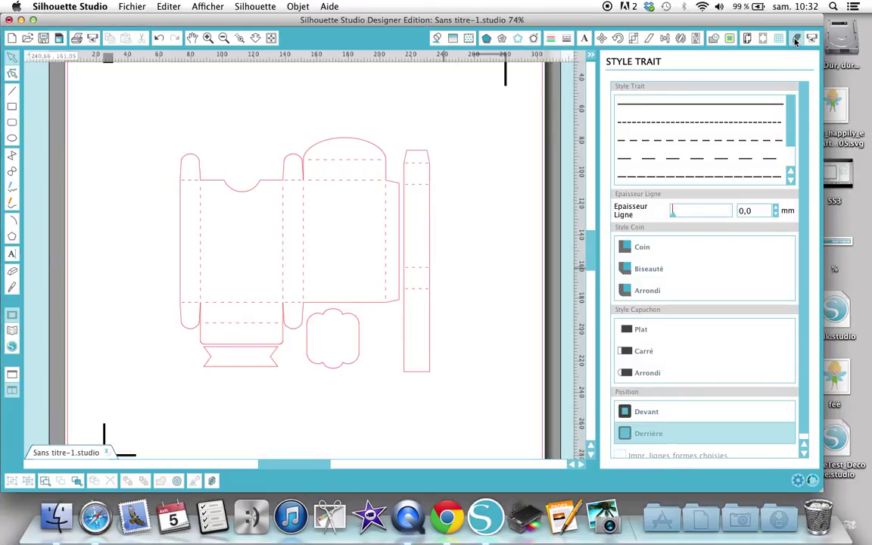
{"action": "left_click", "coordinate": [796, 41]}
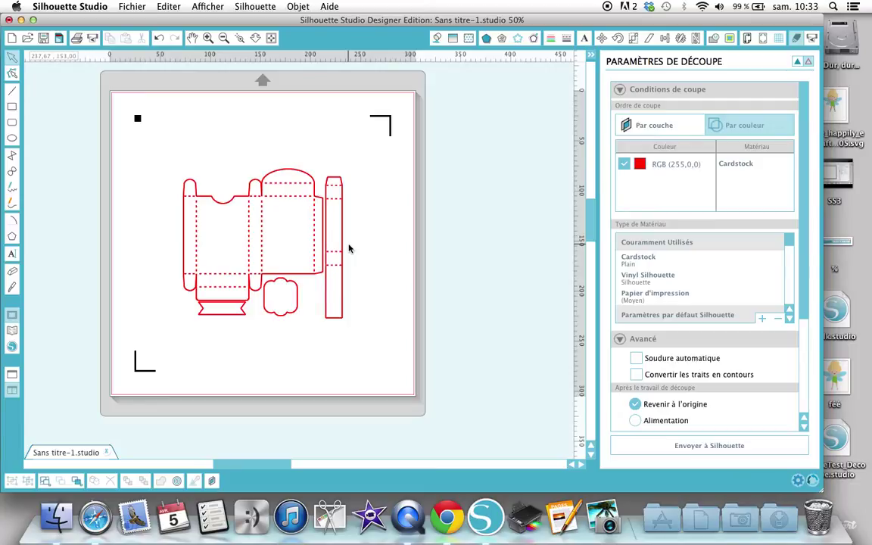
{"action": "left_click", "coordinate": [764, 39]}
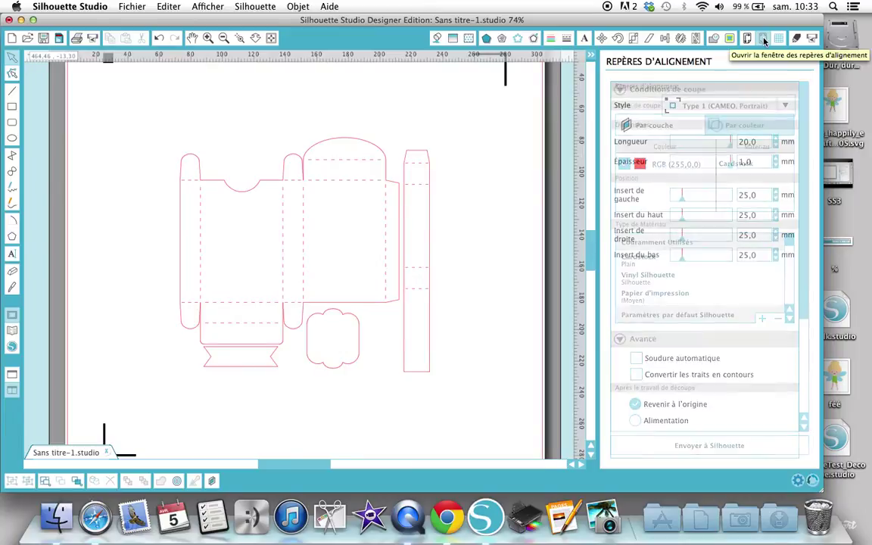
Step: Move the solid box outline off the page to its right side, leaving the dashed fold lines in place
{"action": "right_click", "coordinate": [334, 144]}
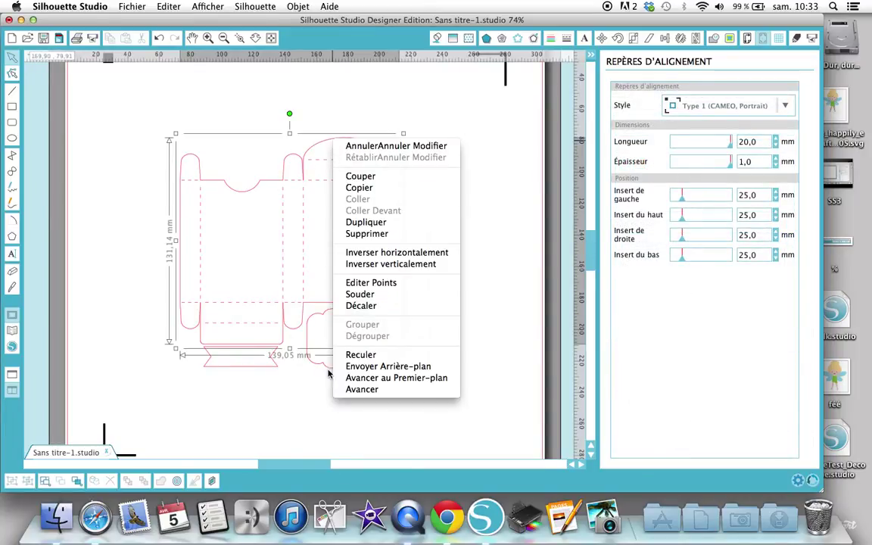
{"action": "left_click", "coordinate": [299, 113]}
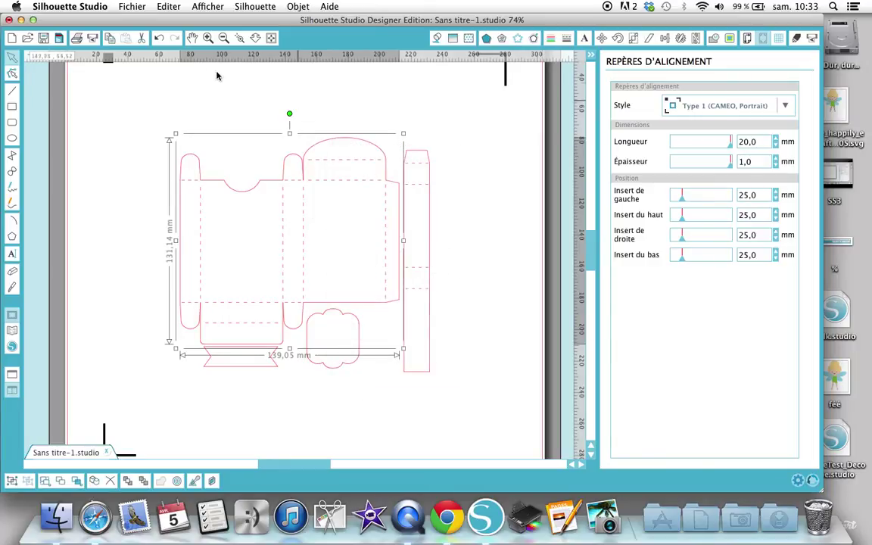
{"action": "left_click", "coordinate": [224, 38]}
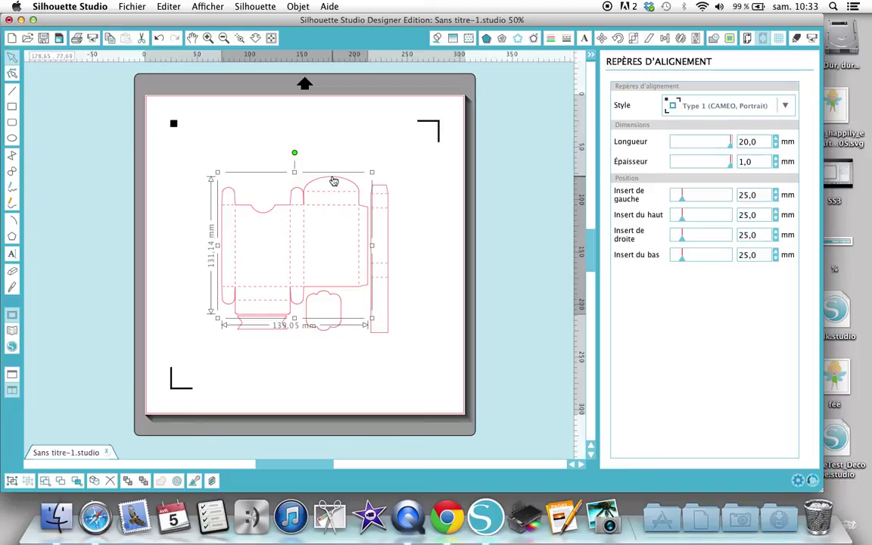
{"action": "left_click", "coordinate": [333, 180]}
{"action": "left_click", "coordinate": [345, 121]}
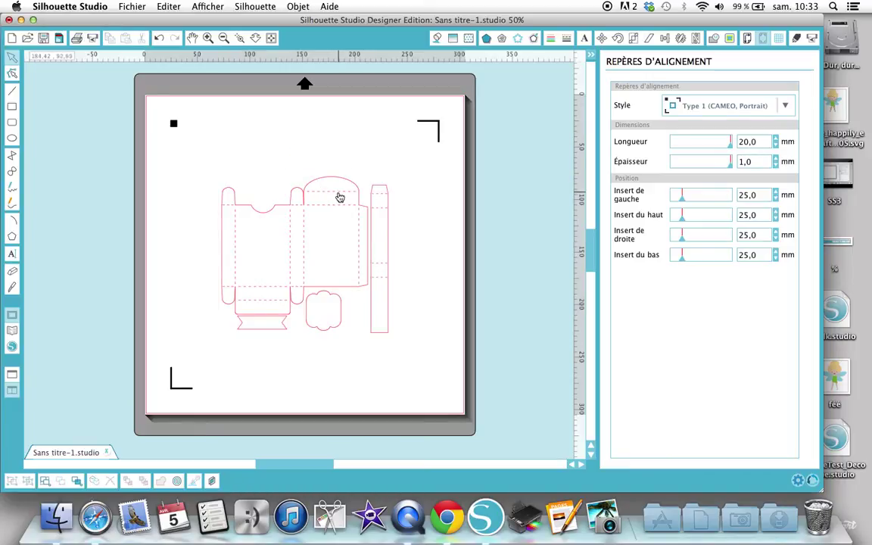
{"action": "left_click", "coordinate": [335, 196]}
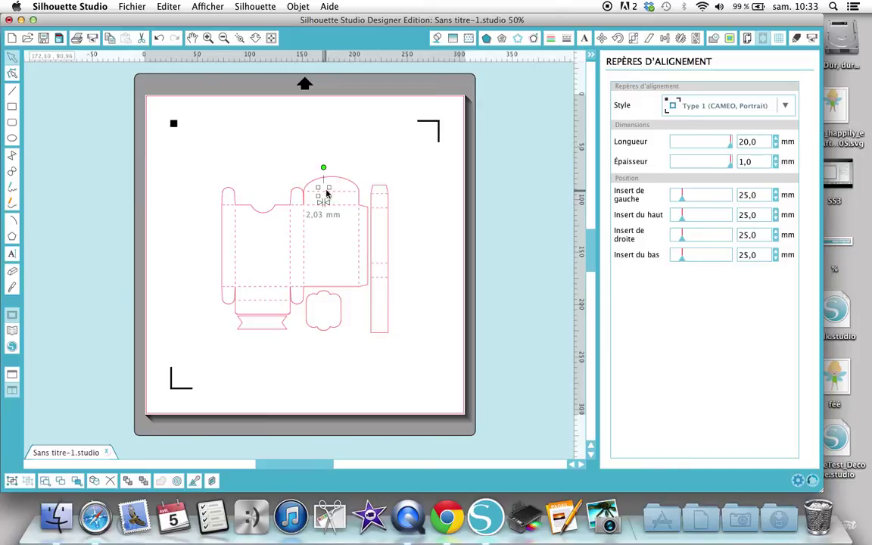
{"action": "key", "text": "Delete"}
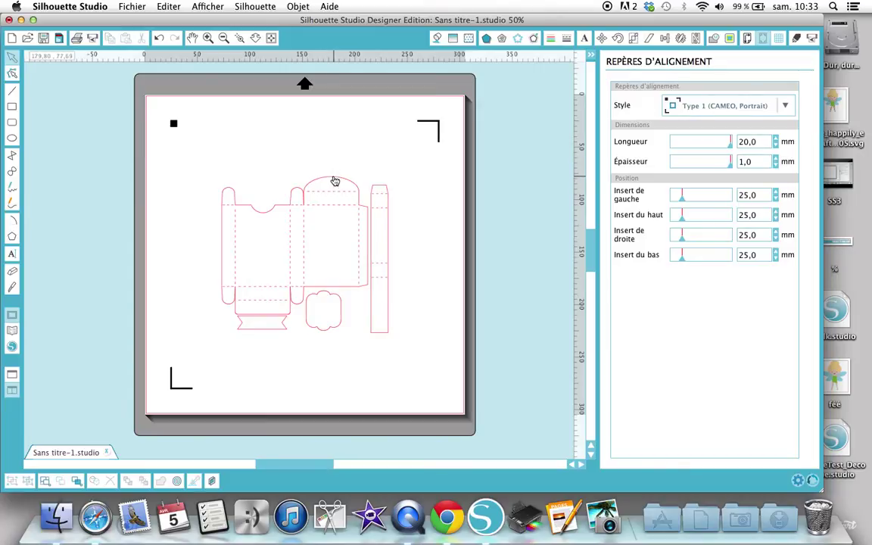
{"action": "left_click", "coordinate": [334, 180]}
{"action": "left_click_drag", "start_coordinate": [334, 181], "coordinate": [582, 105]}
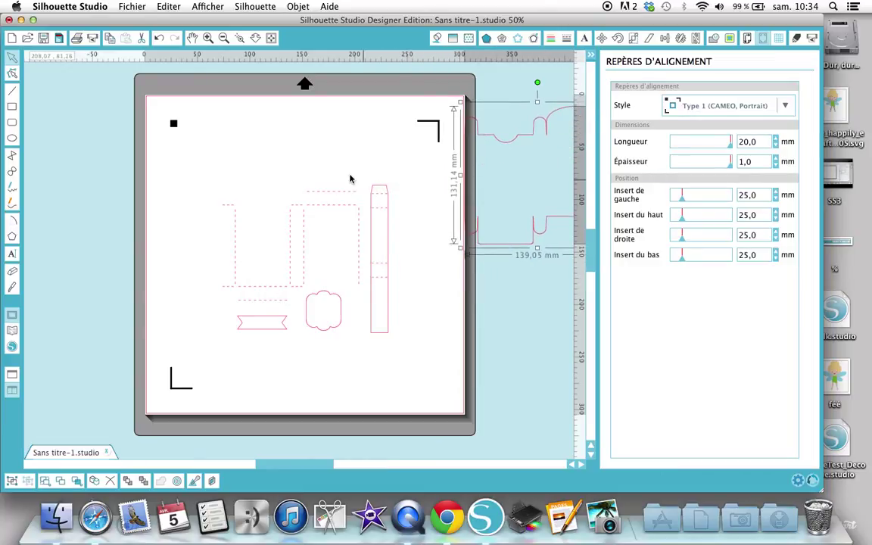
Step: Ungroup the narrow strip piece and move its solid outline off the page, leaving its dashed fold lines in place
{"action": "left_click", "coordinate": [381, 196]}
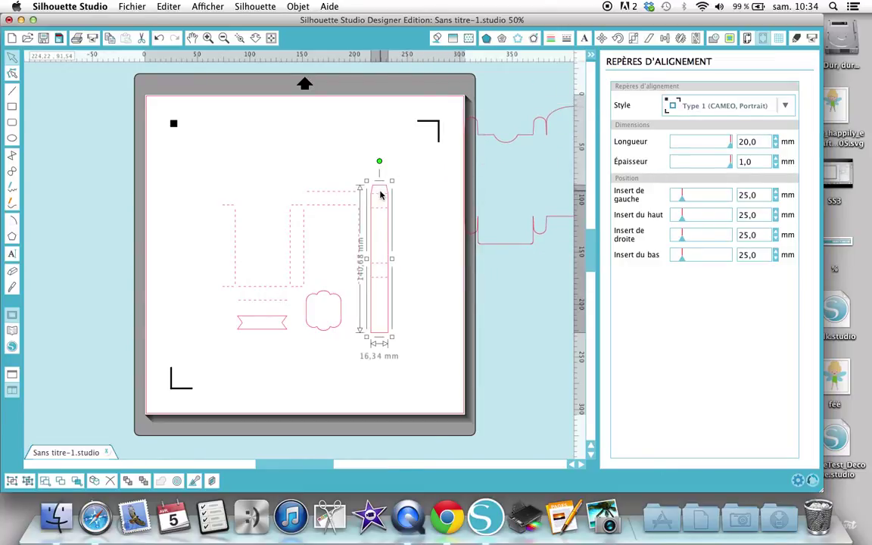
{"action": "right_click", "coordinate": [380, 195]}
{"action": "left_click", "coordinate": [388, 375]}
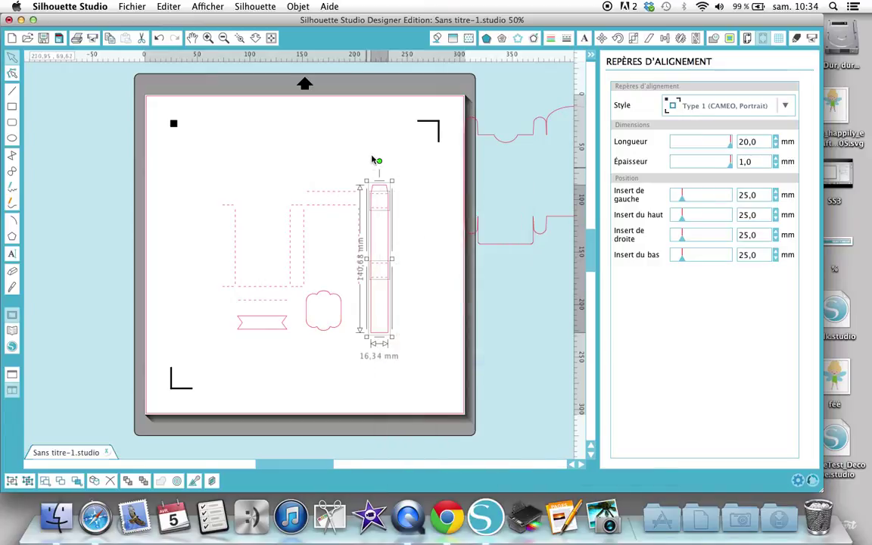
{"action": "left_click", "coordinate": [375, 155]}
{"action": "left_click", "coordinate": [382, 190]}
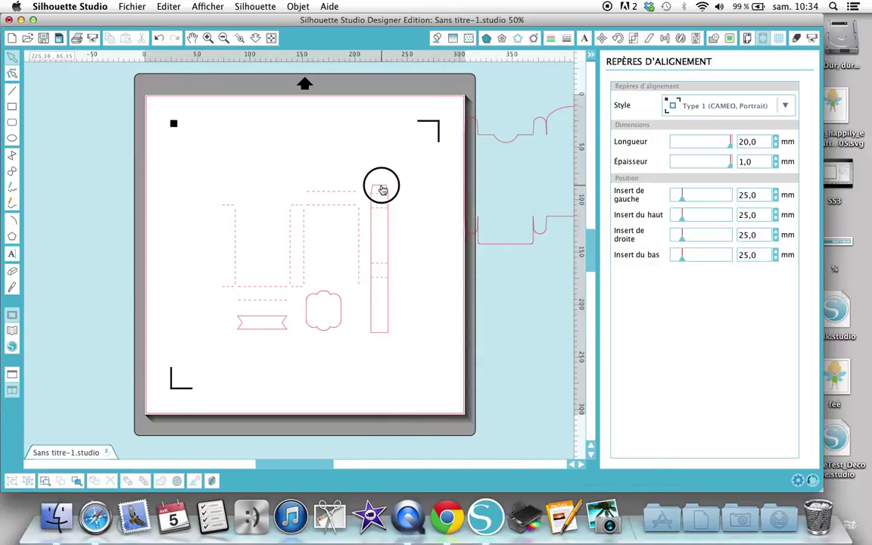
{"action": "left_click_drag", "start_coordinate": [382, 190], "coordinate": [528, 268]}
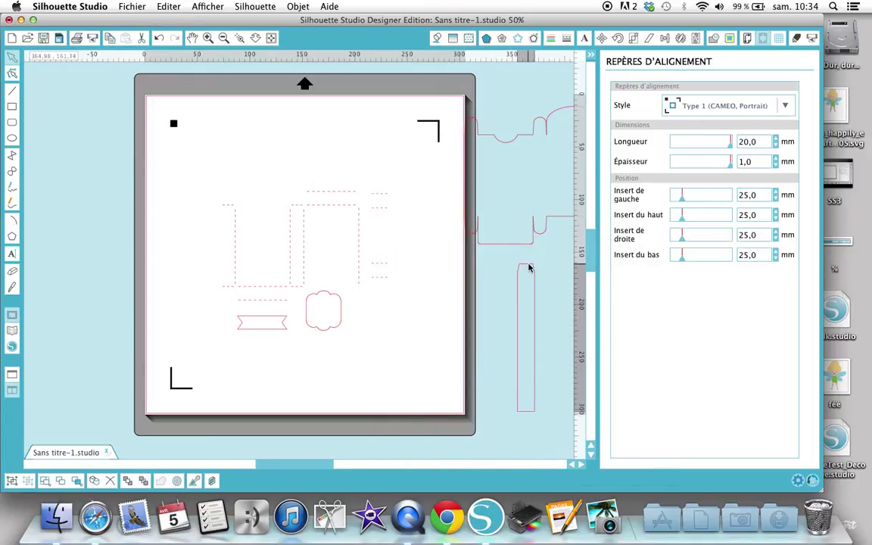
Step: Move the banner and the scalloped label off the page to its left side
{"action": "right_click", "coordinate": [275, 321]}
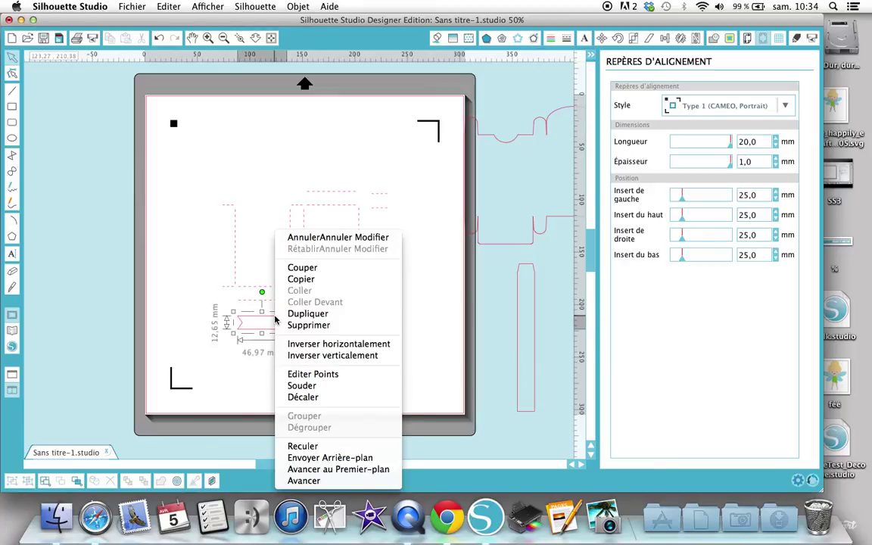
{"action": "left_click", "coordinate": [275, 321]}
{"action": "left_click_drag", "start_coordinate": [274, 313], "coordinate": [70, 289]}
{"action": "right_click", "coordinate": [327, 296]}
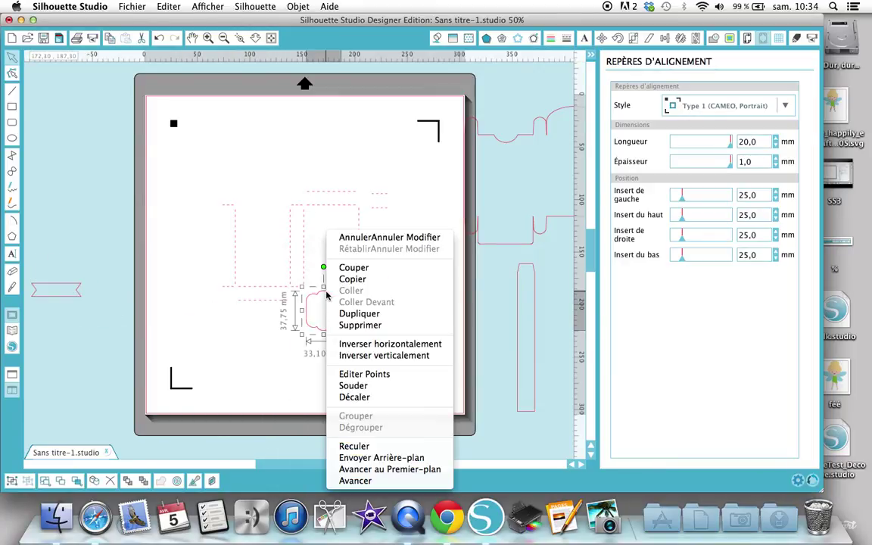
{"action": "left_click", "coordinate": [327, 295]}
{"action": "left_click_drag", "start_coordinate": [320, 294], "coordinate": [94, 330]}
Step: Try to colour all the dashed fold lines on the page blue using the fill colour
{"action": "left_click", "coordinate": [185, 141]}
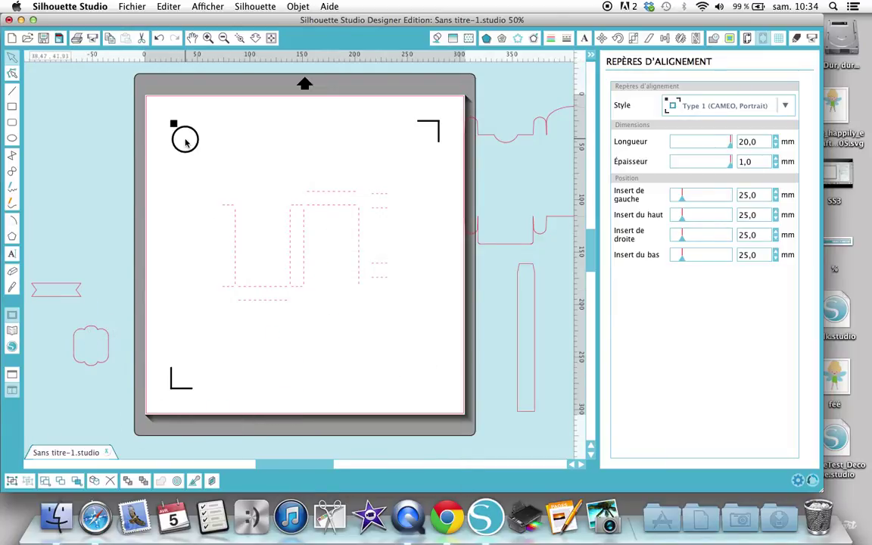
{"action": "left_click_drag", "start_coordinate": [185, 141], "coordinate": [406, 369]}
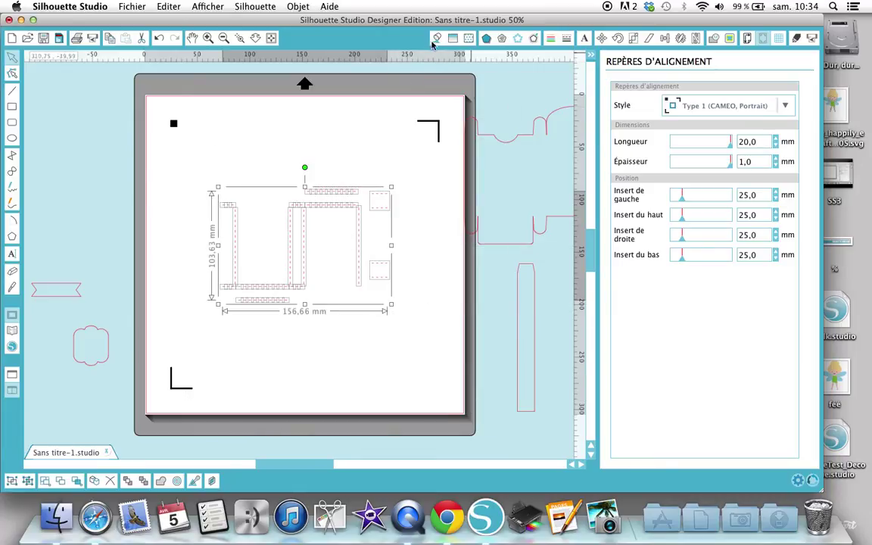
{"action": "left_click", "coordinate": [436, 39]}
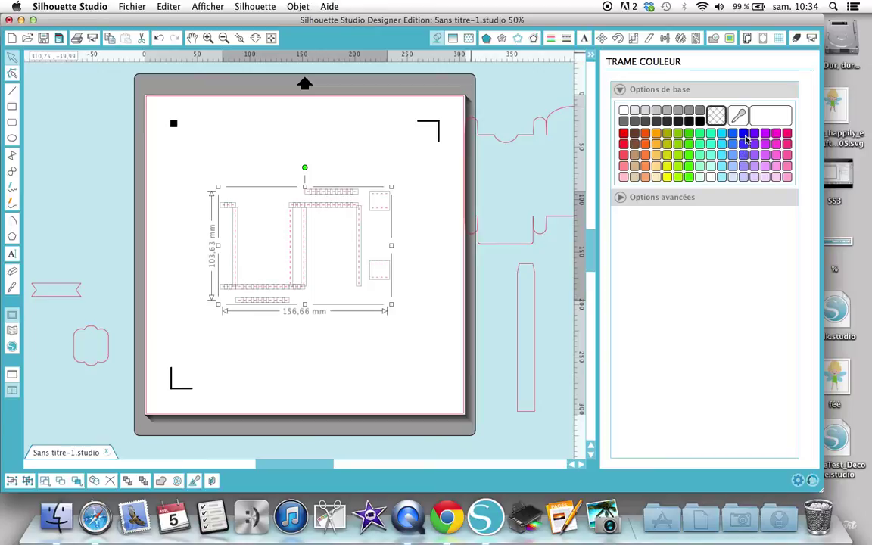
{"action": "left_click", "coordinate": [745, 136]}
{"action": "left_click", "coordinate": [294, 121]}
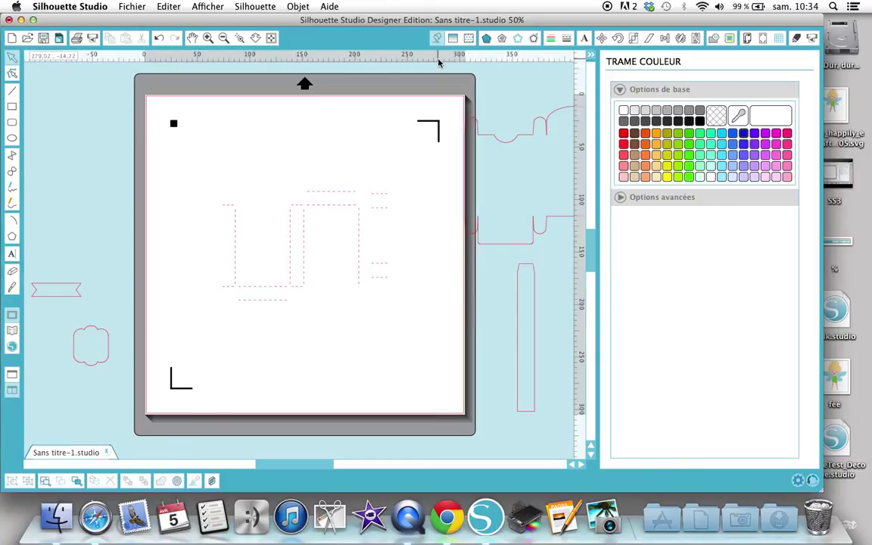
Step: Set the line colour of all the dashed fold lines on the page to blue
{"action": "left_click", "coordinate": [551, 40]}
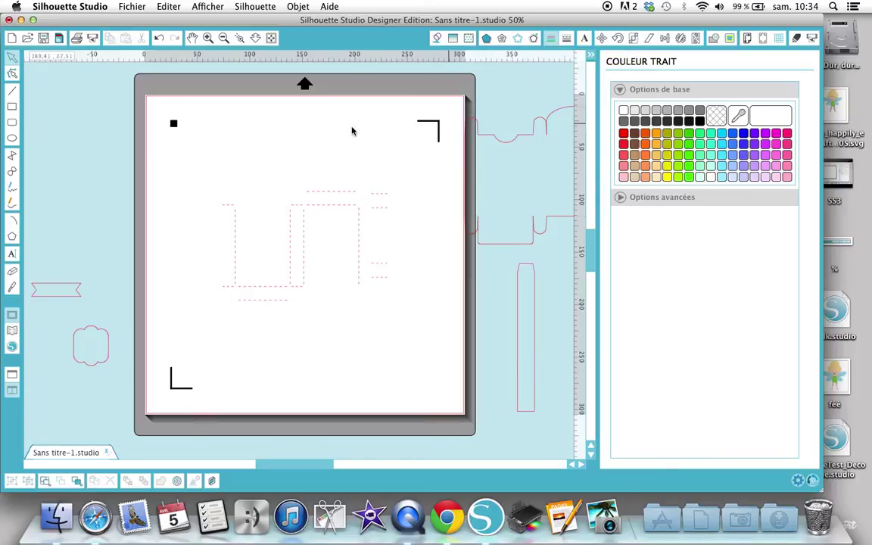
{"action": "left_click_drag", "start_coordinate": [179, 142], "coordinate": [420, 364]}
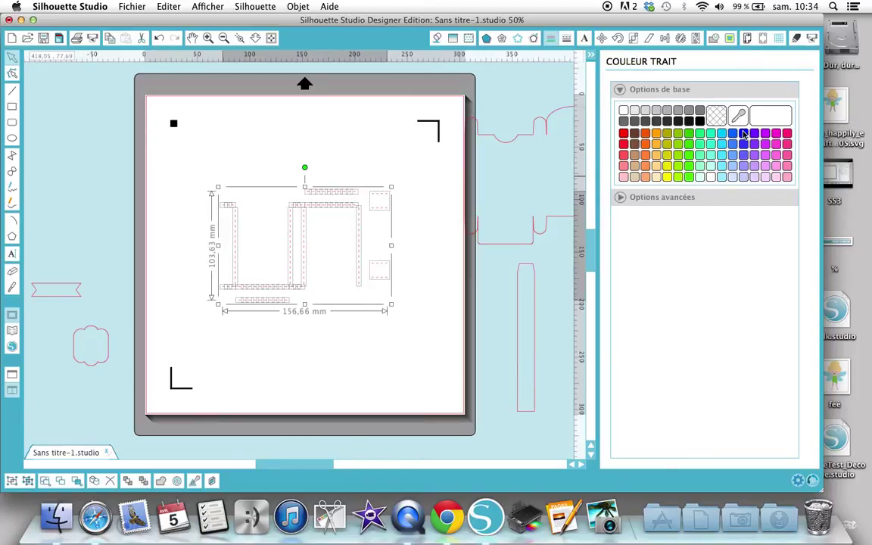
{"action": "left_click", "coordinate": [744, 134]}
{"action": "left_click", "coordinate": [348, 127]}
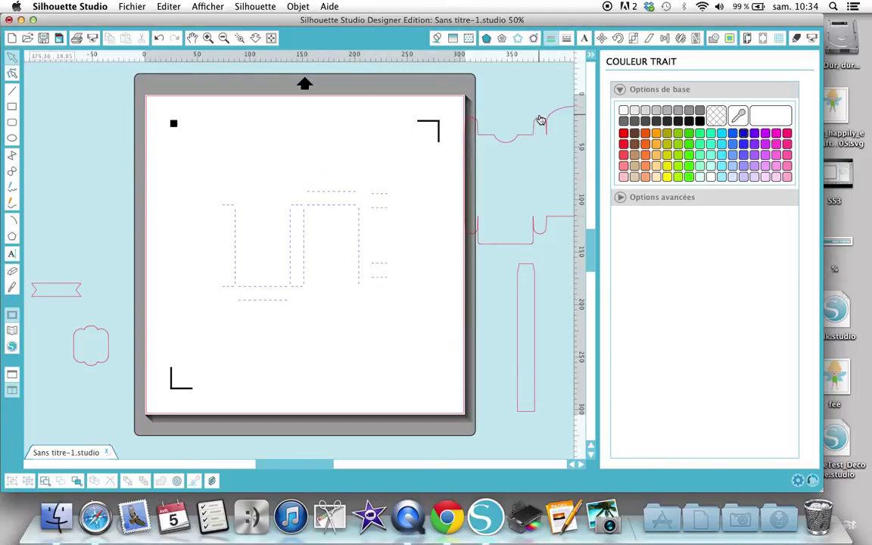
Step: Nudge the box outline beside the page slightly upward and group all the blue fold lines together
{"action": "left_click", "coordinate": [541, 124]}
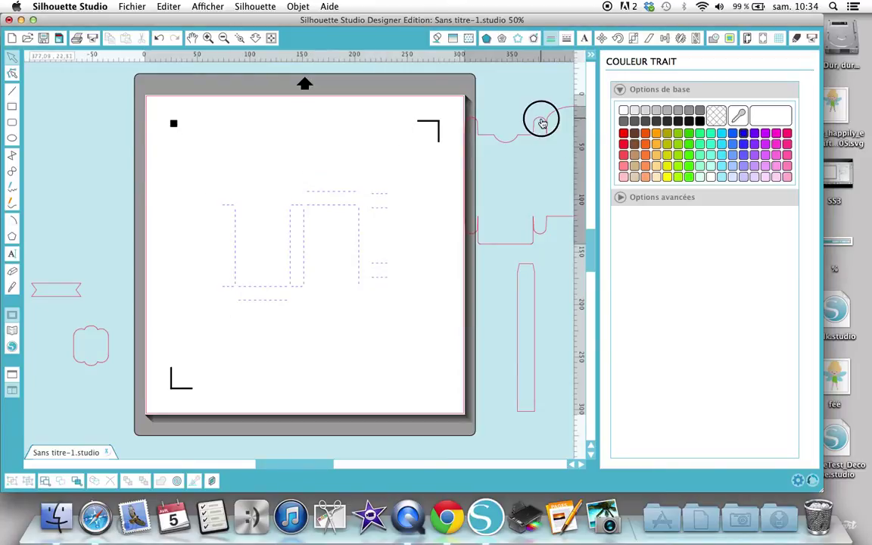
{"action": "mouse_move", "coordinate": [542, 124]}
{"action": "left_mouse_down"}
{"action": "mouse_move", "coordinate": [459, 127]}
{"action": "mouse_move", "coordinate": [541, 116]}
{"action": "left_mouse_up"}
{"action": "left_click", "coordinate": [133, 126]}
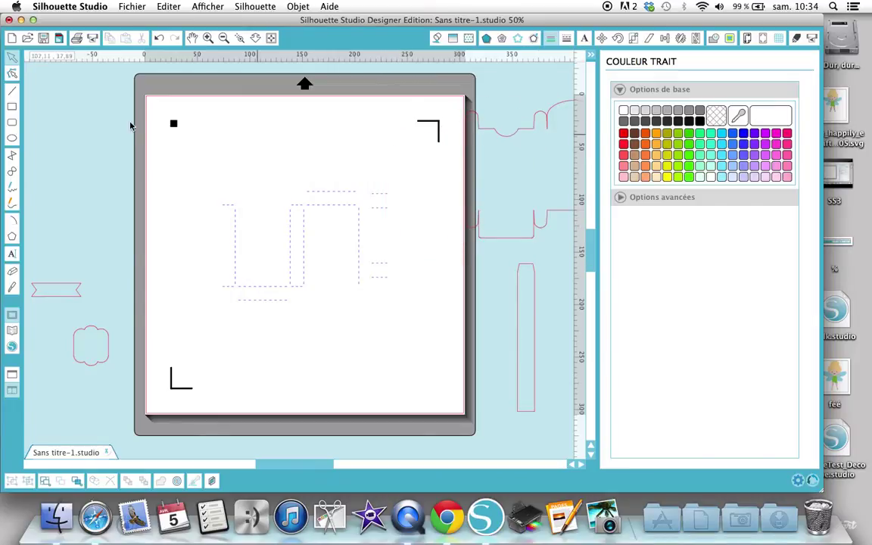
{"action": "left_click_drag", "start_coordinate": [178, 156], "coordinate": [413, 354]}
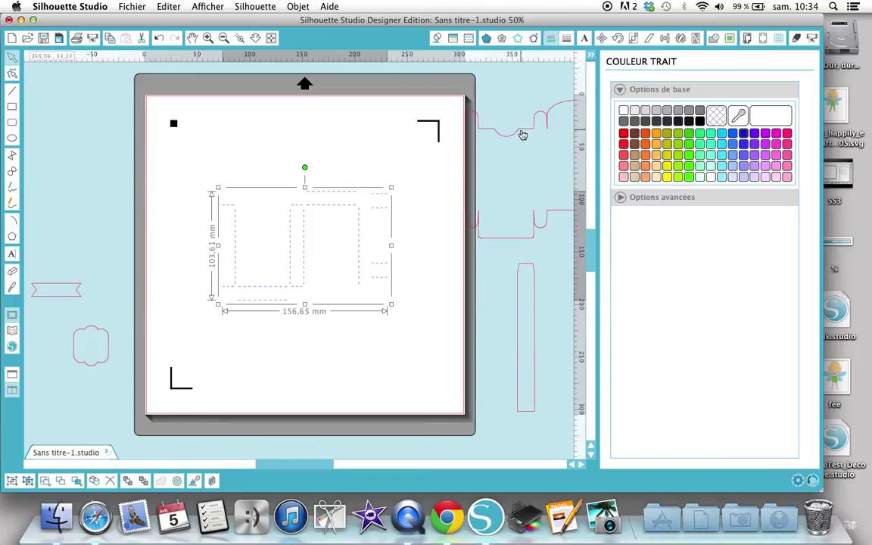
Step: Try the box outline over the blue fold lines, then move it down over the page's lower edge
{"action": "left_click", "coordinate": [516, 140]}
{"action": "left_click_drag", "start_coordinate": [515, 141], "coordinate": [282, 231]}
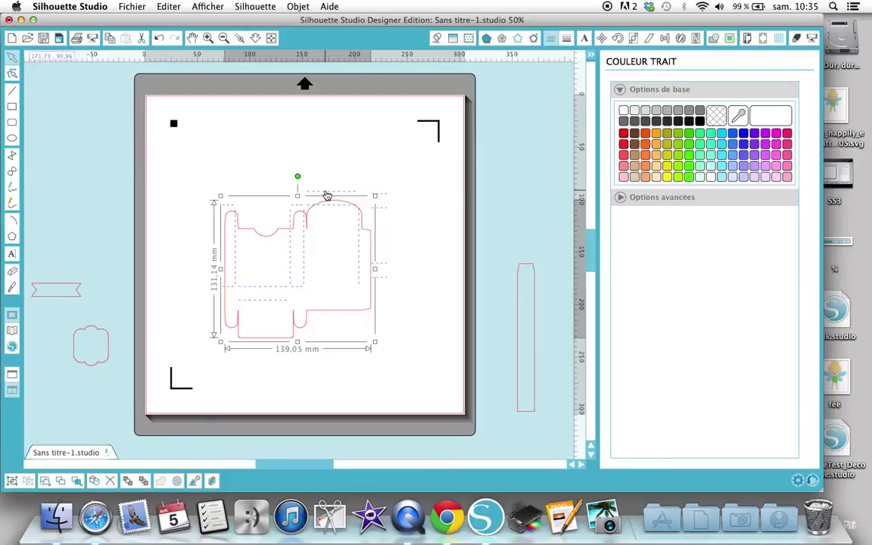
{"action": "left_click", "coordinate": [325, 175]}
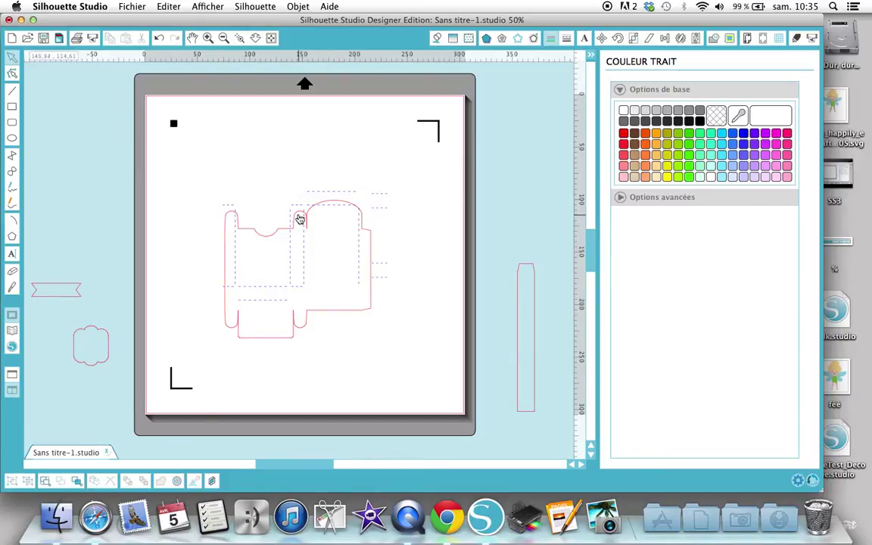
{"action": "left_click_drag", "start_coordinate": [298, 216], "coordinate": [356, 369]}
Step: Ungroup the blue dashed fold lines
{"action": "left_click_drag", "start_coordinate": [367, 276], "coordinate": [433, 324]}
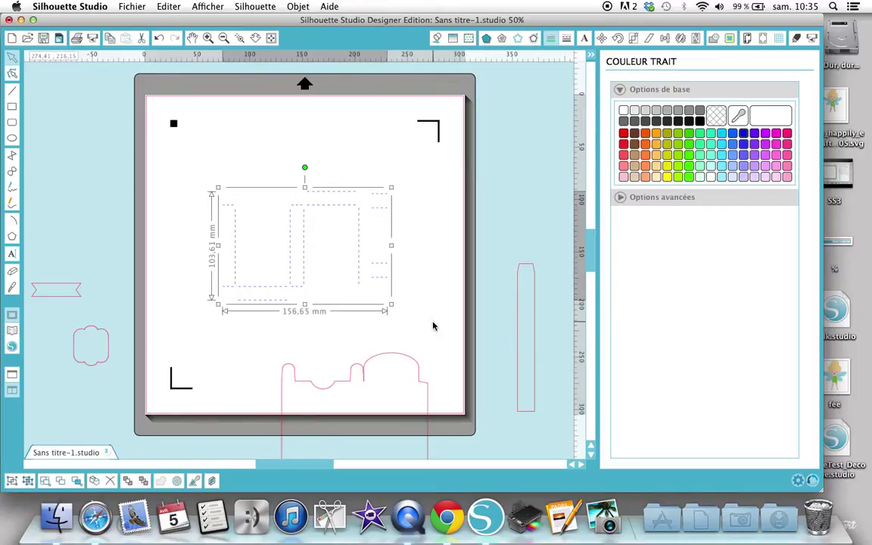
{"action": "right_click", "coordinate": [350, 201]}
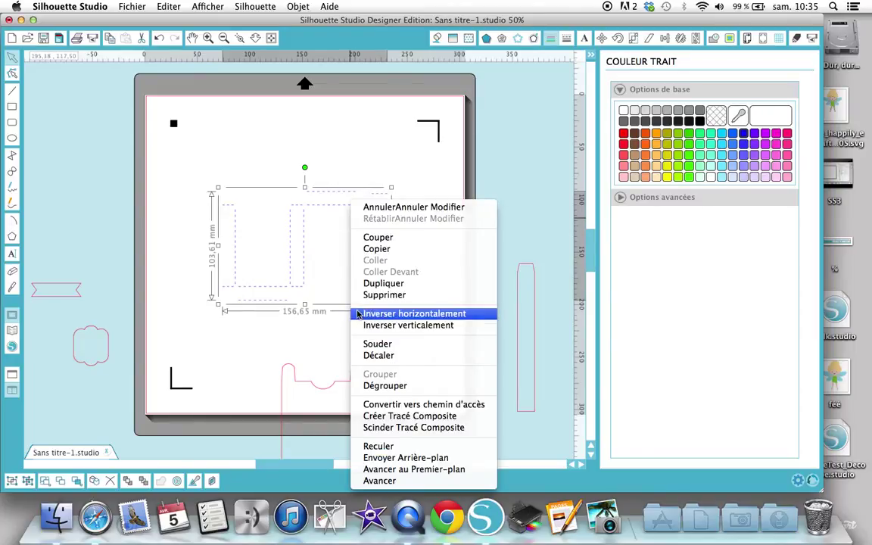
{"action": "left_click", "coordinate": [361, 386]}
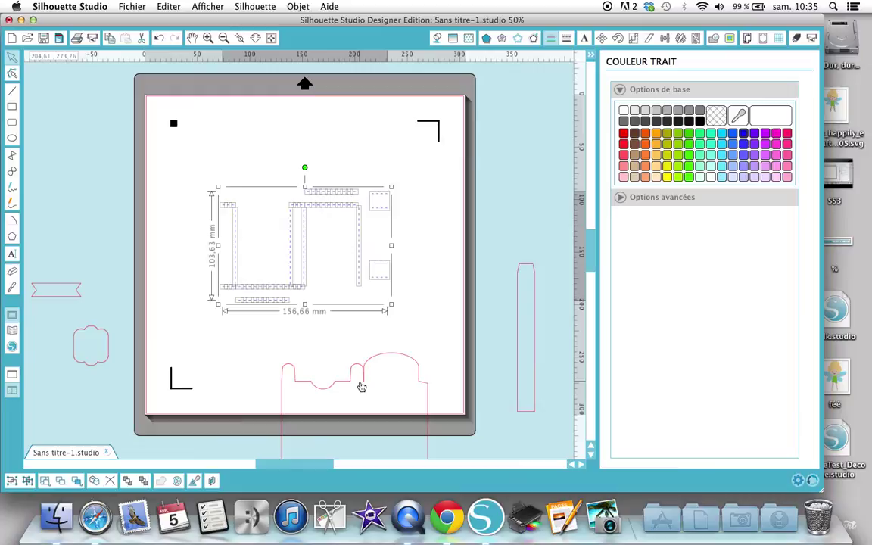
Step: Select the narrow strip's four short fold lines and nudge them to the right, clear of the box's fold lines
{"action": "left_click", "coordinate": [263, 95]}
{"action": "left_click_drag", "start_coordinate": [372, 150], "coordinate": [401, 283]}
{"action": "key", "text": "Right"}
{"action": "key", "text": "Right"}
{"action": "key", "text": "Right"}
{"action": "key", "text": "Right"}
{"action": "key", "text": "Right"}
{"action": "key", "text": "Right"}
{"action": "key", "text": "Right"}
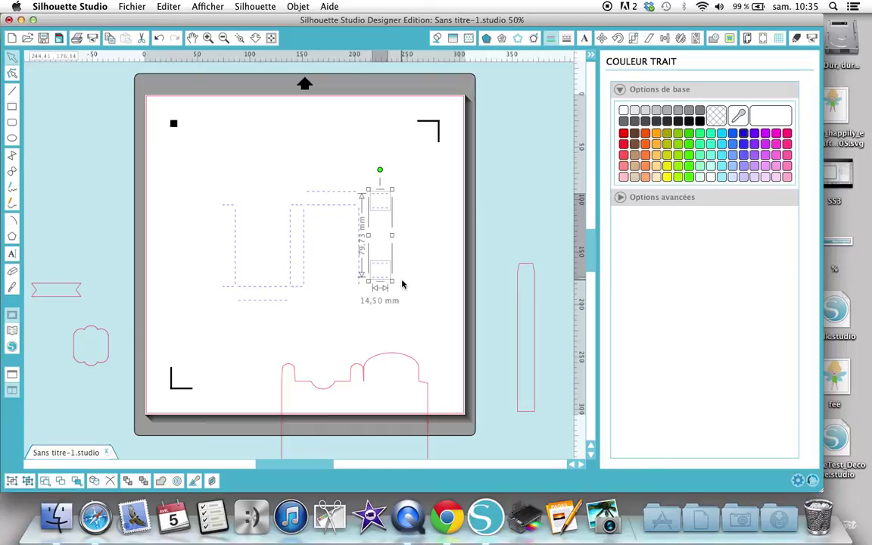
{"action": "key", "text": "Right"}
{"action": "key", "text": "Right"}
{"action": "key", "text": "Right"}
{"action": "key", "text": "Right"}
{"action": "key", "text": "Right"}
{"action": "key", "text": "Right"}
{"action": "key", "text": "Right"}
{"action": "key", "text": "Right"}
{"action": "key", "text": "Right"}
{"action": "key", "text": "Right"}
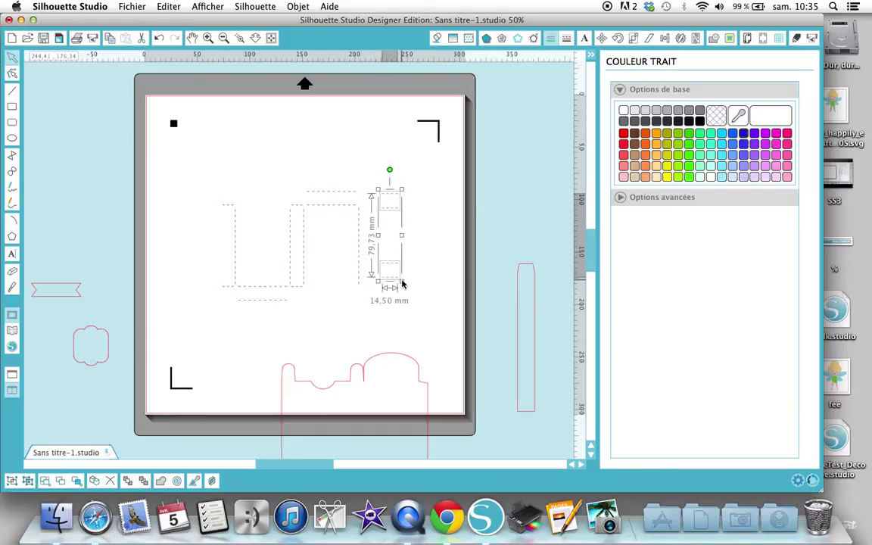
{"action": "key", "text": "Right"}
{"action": "key", "text": "Right"}
{"action": "key", "text": "Right"}
{"action": "key", "text": "Right"}
{"action": "key", "text": "Right"}
{"action": "key", "text": "Right"}
{"action": "key", "text": "Right"}
{"action": "key", "text": "Right"}
{"action": "key", "text": "Right"}
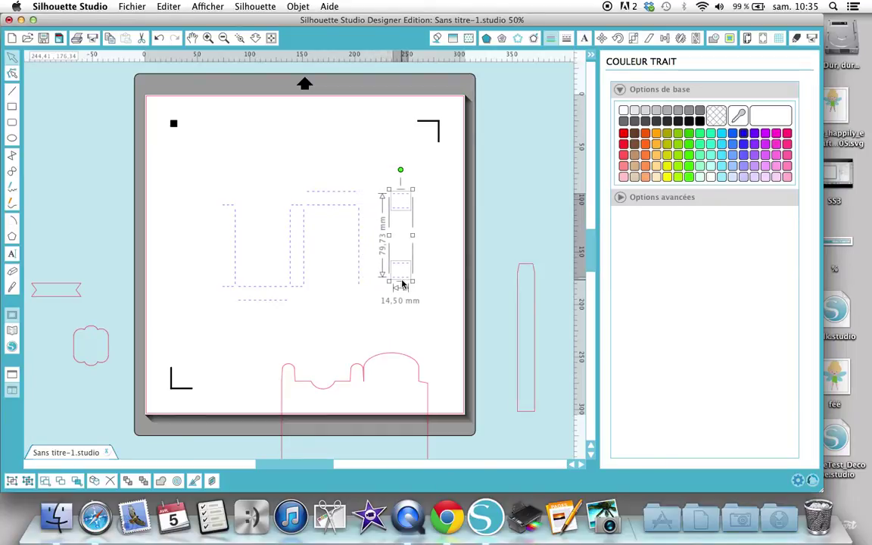
{"action": "key", "text": "Right"}
{"action": "key", "text": "Right"}
{"action": "key", "text": "Right"}
{"action": "key", "text": "Right"}
{"action": "key", "text": "Right"}
{"action": "key", "text": "Right"}
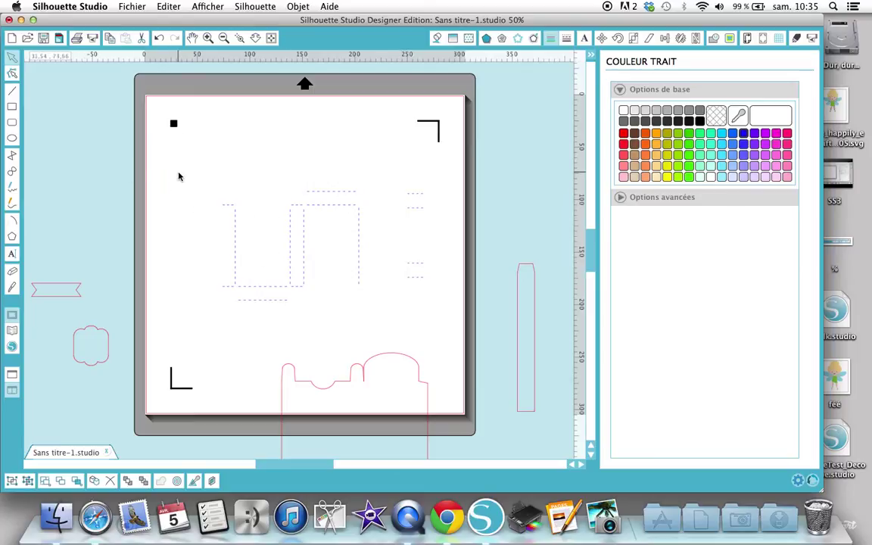
Step: Group the box's blue fold lines and move the narrow strip's four fold lines off the page, above the strip's outline
{"action": "left_click_drag", "start_coordinate": [188, 166], "coordinate": [367, 320]}
{"action": "key", "text": "super+g"}
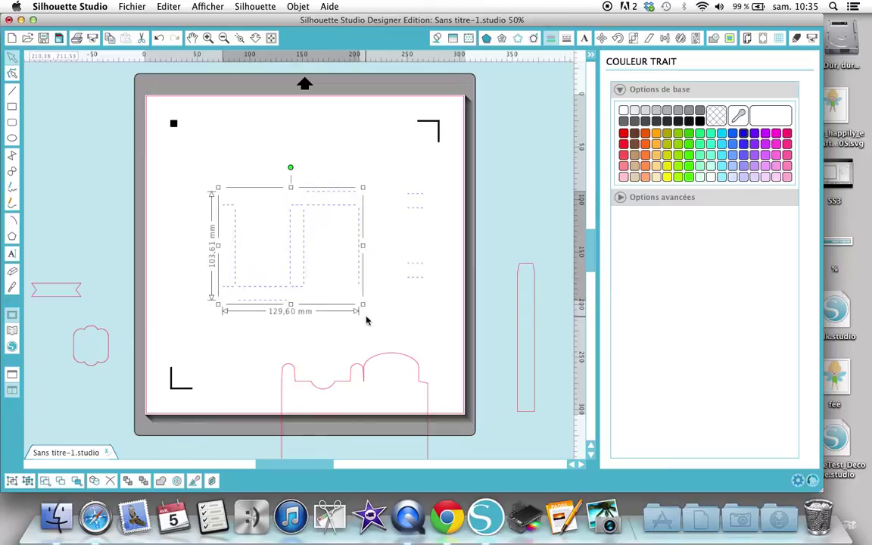
{"action": "right_click", "coordinate": [417, 198]}
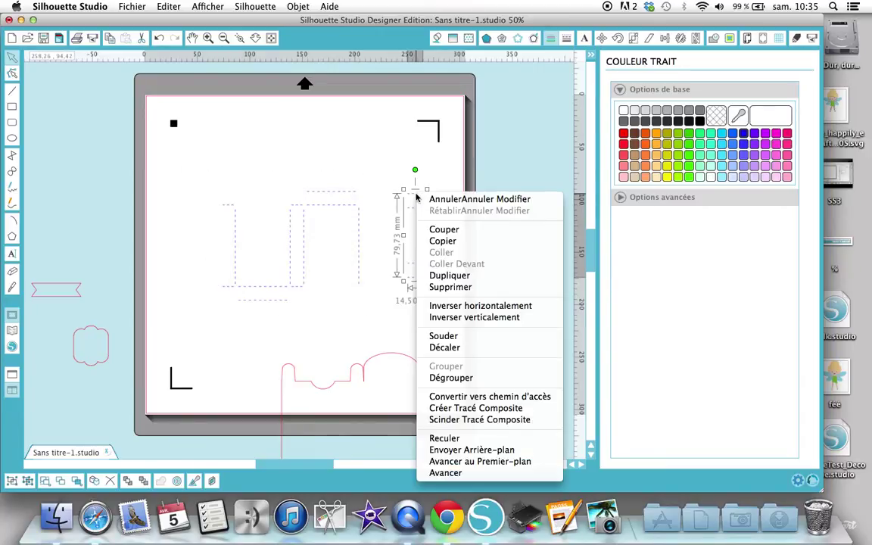
{"action": "left_click", "coordinate": [415, 194]}
{"action": "left_click_drag", "start_coordinate": [414, 195], "coordinate": [517, 146]}
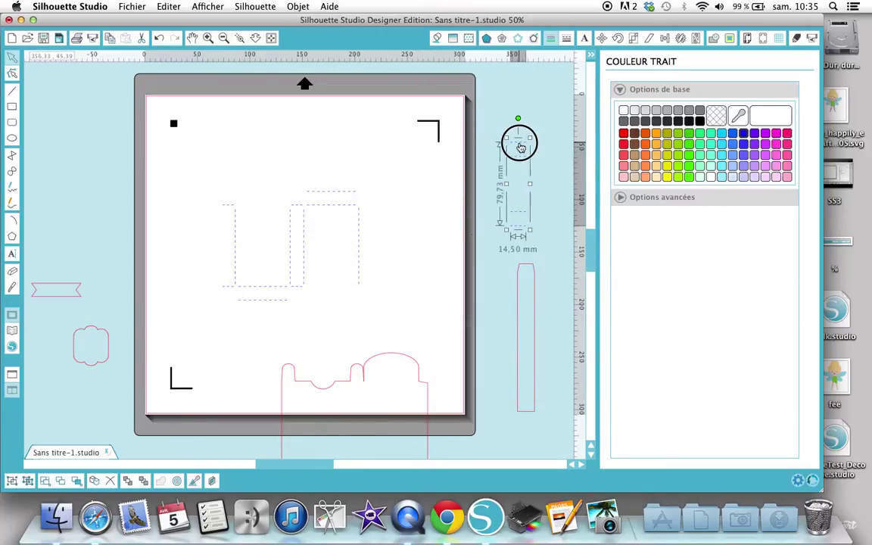
Step: Move the red box outline up onto the page and centre it with the box's grouped blue fold lines
{"action": "right_click", "coordinate": [394, 355]}
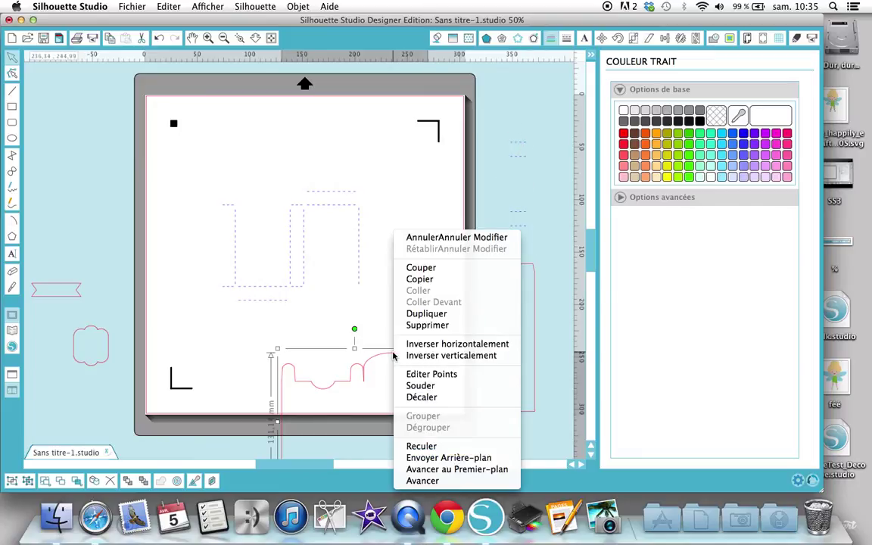
{"action": "left_click", "coordinate": [394, 355]}
{"action": "left_click_drag", "start_coordinate": [394, 354], "coordinate": [323, 252]}
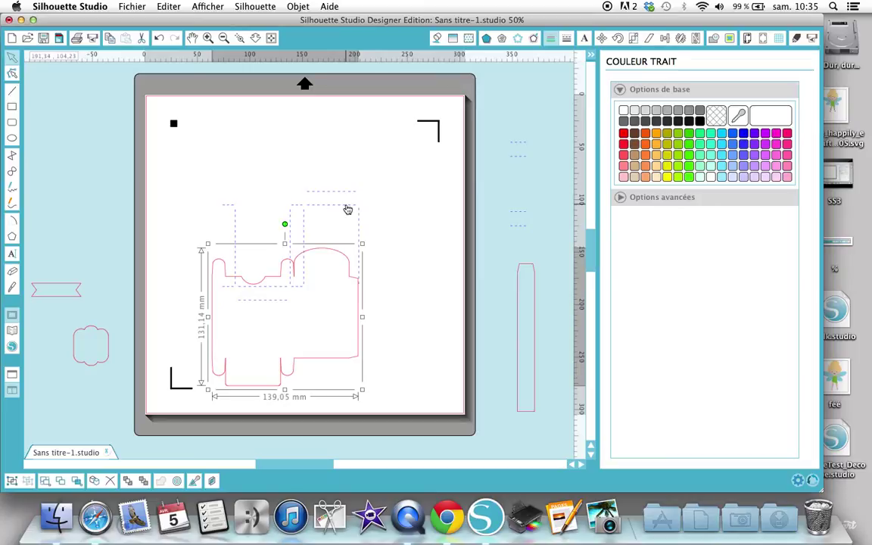
{"action": "left_click", "coordinate": [347, 209], "text": "shift"}
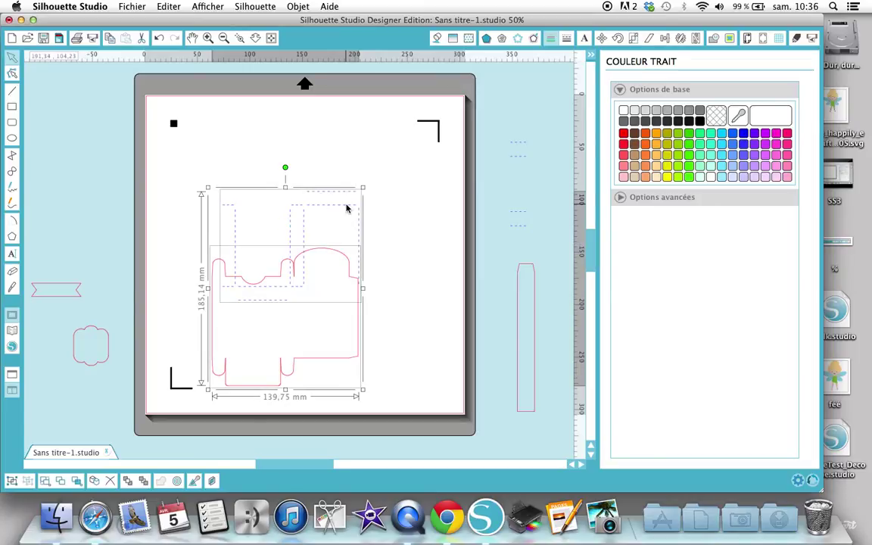
{"action": "left_click", "coordinate": [665, 40]}
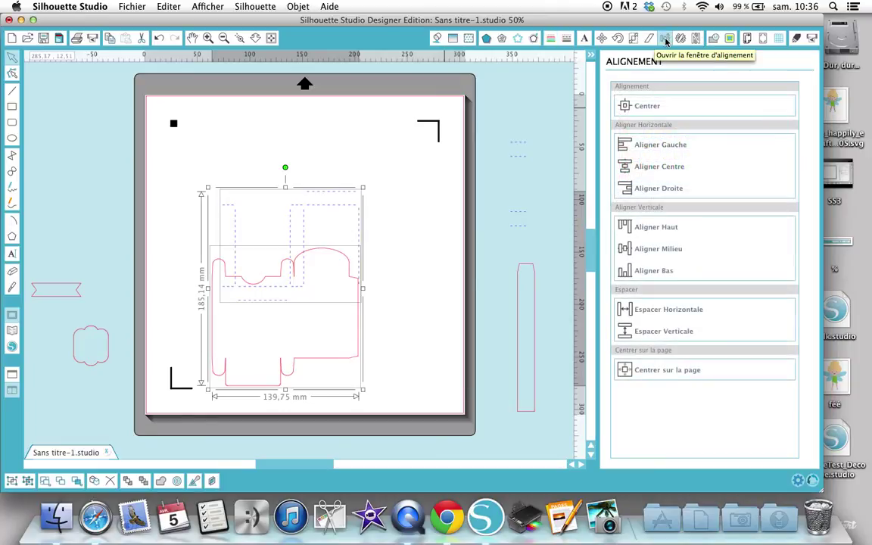
{"action": "left_click", "coordinate": [646, 106]}
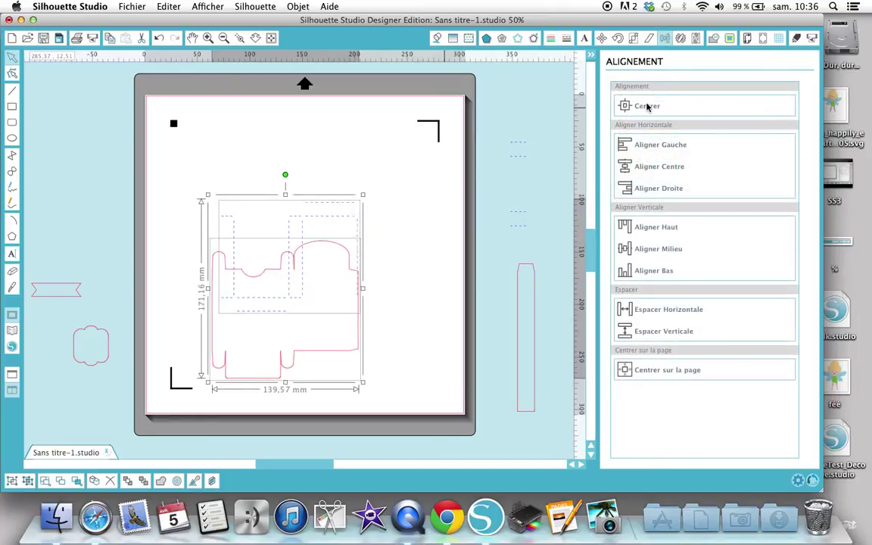
{"action": "left_click", "coordinate": [388, 154]}
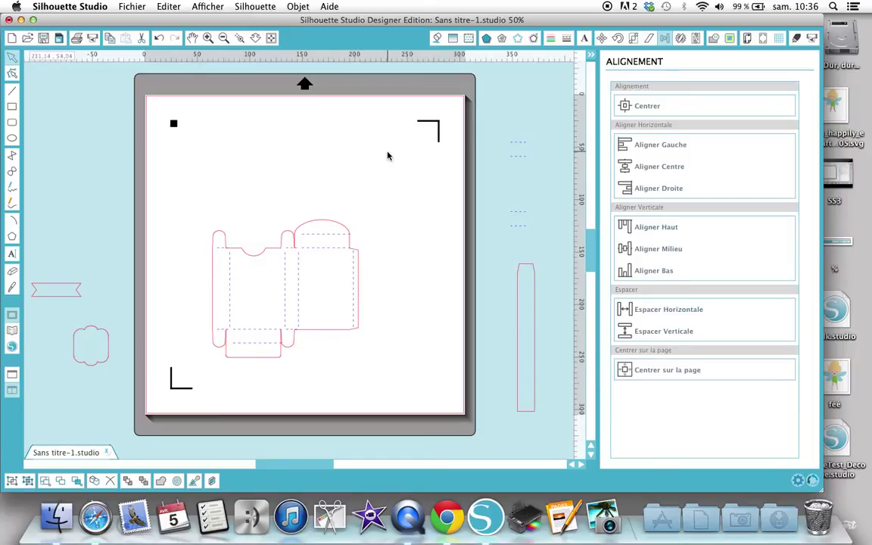
Step: Nudge the grouped blue fold lines horizontally until they line up with the flaps and corners of the box outline
{"action": "left_click", "coordinate": [325, 250]}
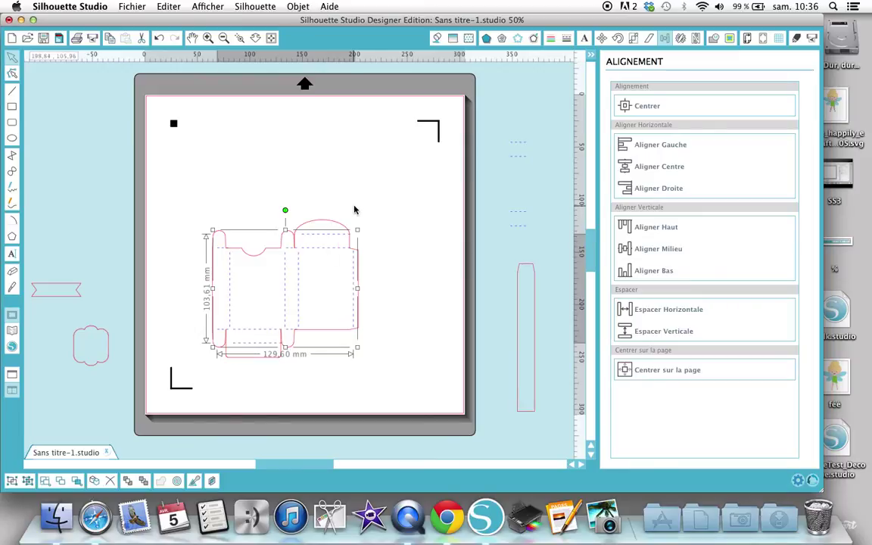
{"action": "key", "text": "Left"}
{"action": "key", "text": "Left"}
{"action": "key", "text": "Left"}
{"action": "key", "text": "Left"}
{"action": "key", "text": "Left"}
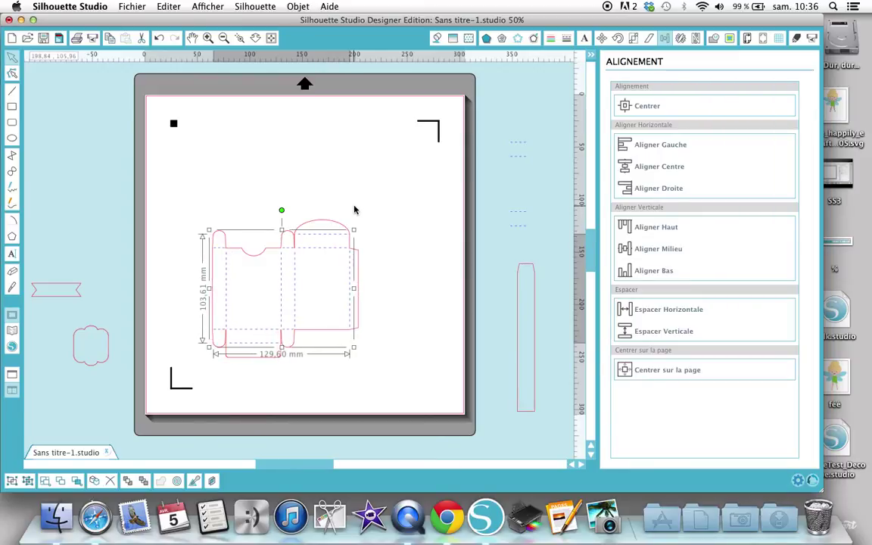
{"action": "key", "text": "Left"}
{"action": "key", "text": "Left"}
{"action": "key", "text": "Left"}
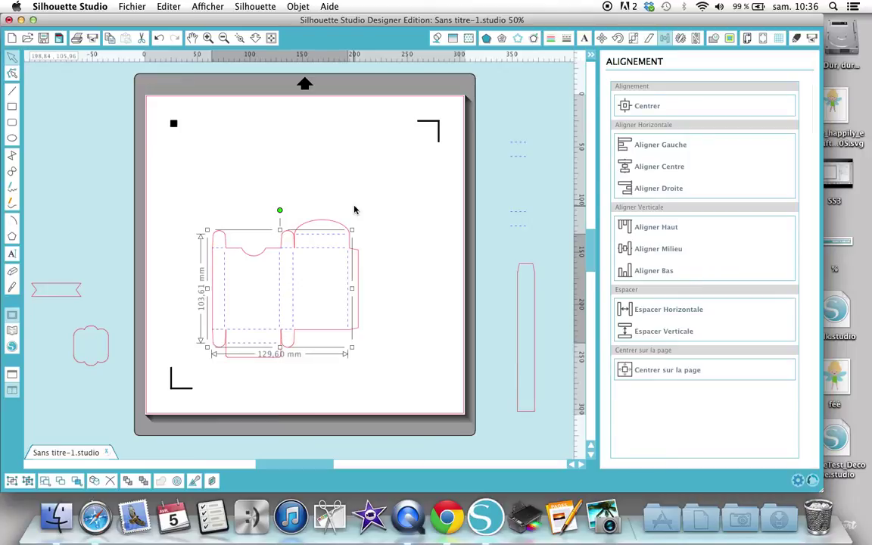
{"action": "key", "text": "Left"}
{"action": "key", "text": "Left"}
{"action": "key", "text": "Left"}
{"action": "key", "text": "Left"}
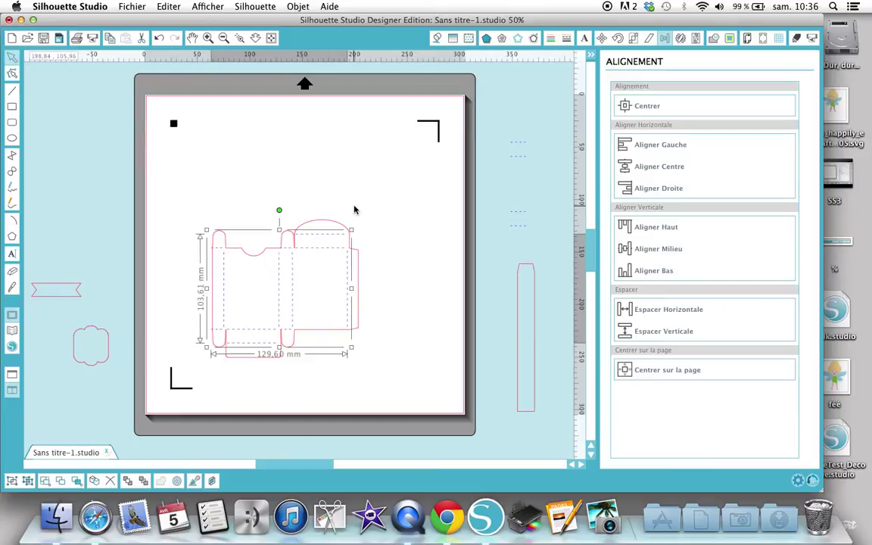
{"action": "key", "text": "Right"}
{"action": "key", "text": "Right"}
{"action": "key", "text": "Right"}
{"action": "key", "text": "Right"}
{"action": "key", "text": "Right"}
{"action": "key", "text": "Right"}
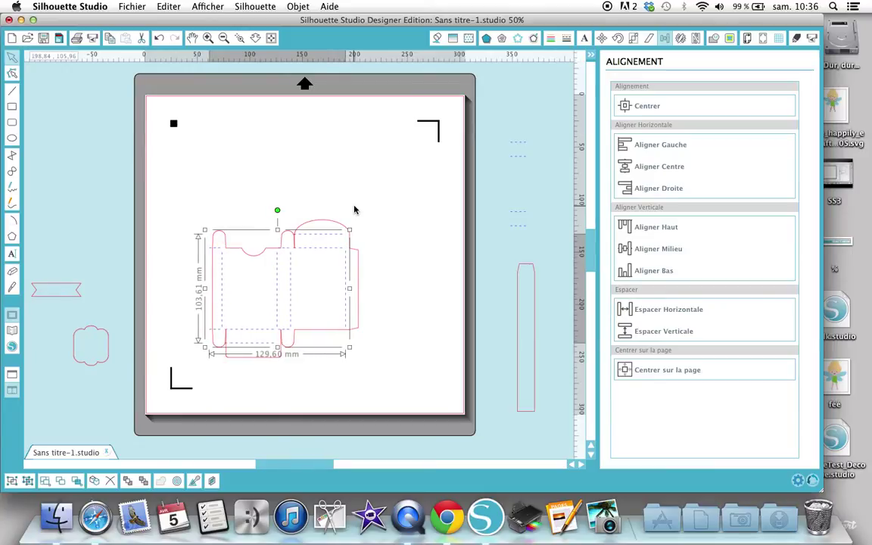
{"action": "key", "text": "Right"}
{"action": "key", "text": "Right"}
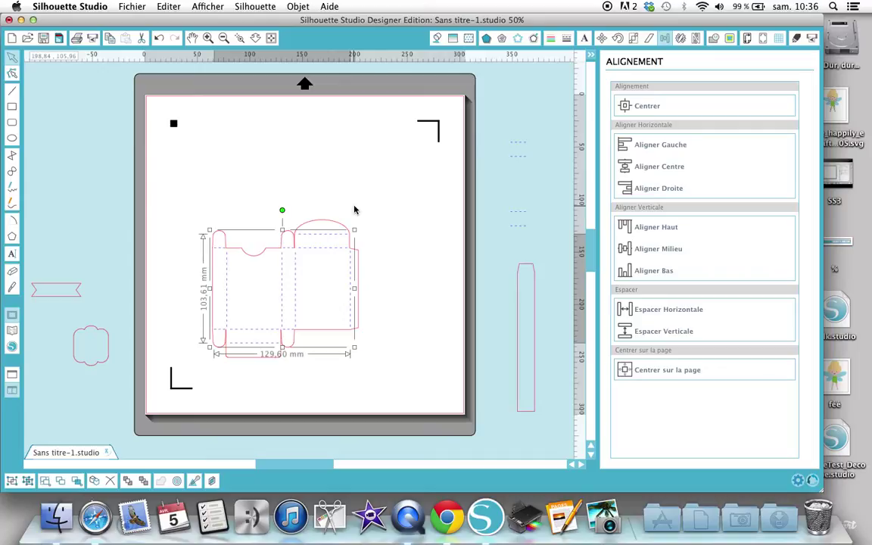
{"action": "left_click", "coordinate": [366, 191]}
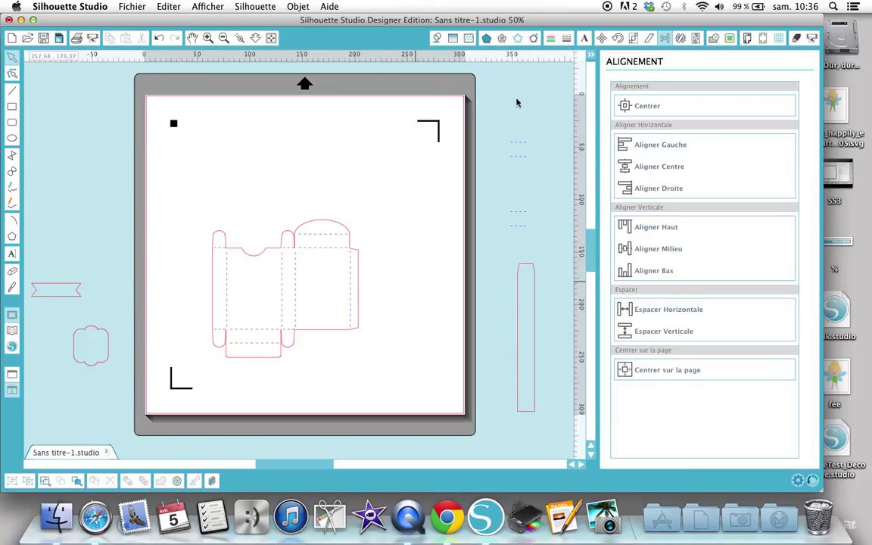
Step: In the cut settings by colour, set the cut line pattern of the blue fold lines to the dashed Style 4
{"action": "left_click", "coordinate": [797, 40]}
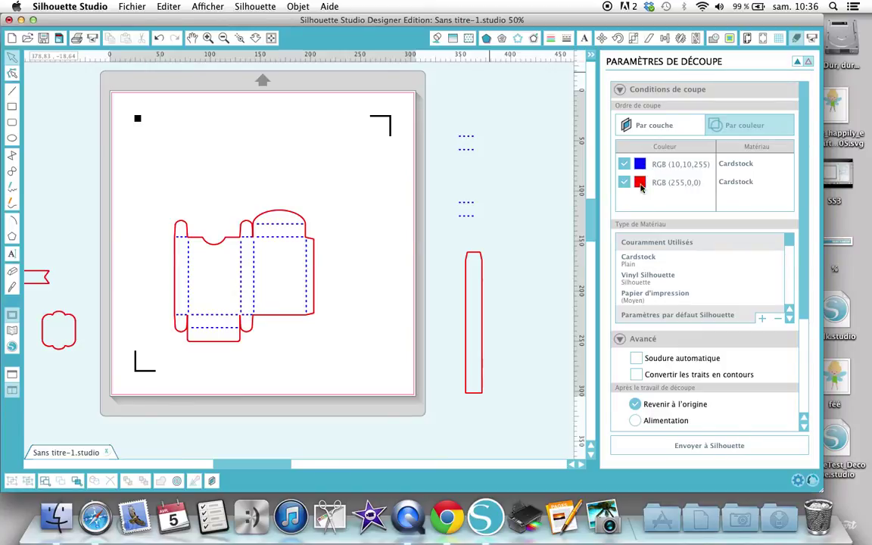
{"action": "left_click", "coordinate": [624, 183]}
{"action": "left_click", "coordinate": [625, 183]}
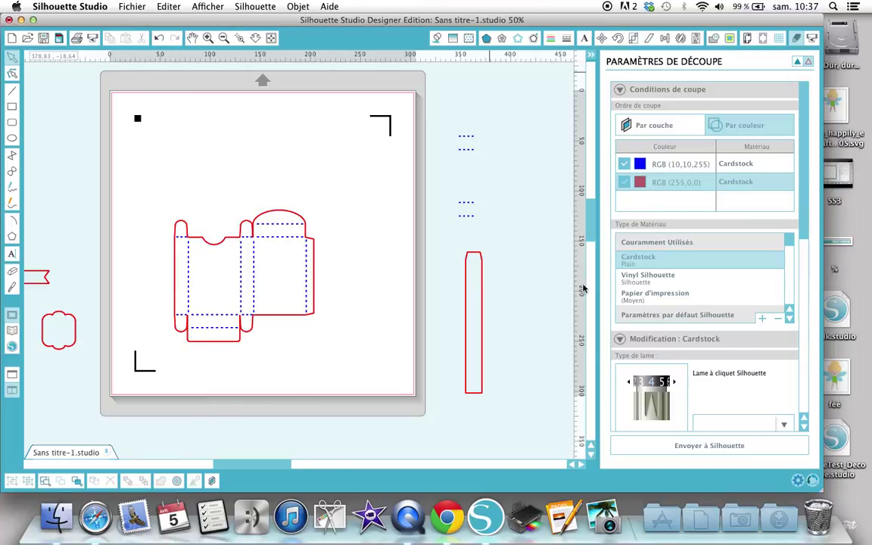
{"action": "left_click", "coordinate": [640, 171]}
{"action": "scroll", "coordinate": [741, 378], "scroll_direction": "down", "scroll_amount": 4}
{"action": "scroll", "coordinate": [741, 401], "scroll_direction": "down", "scroll_amount": 5}
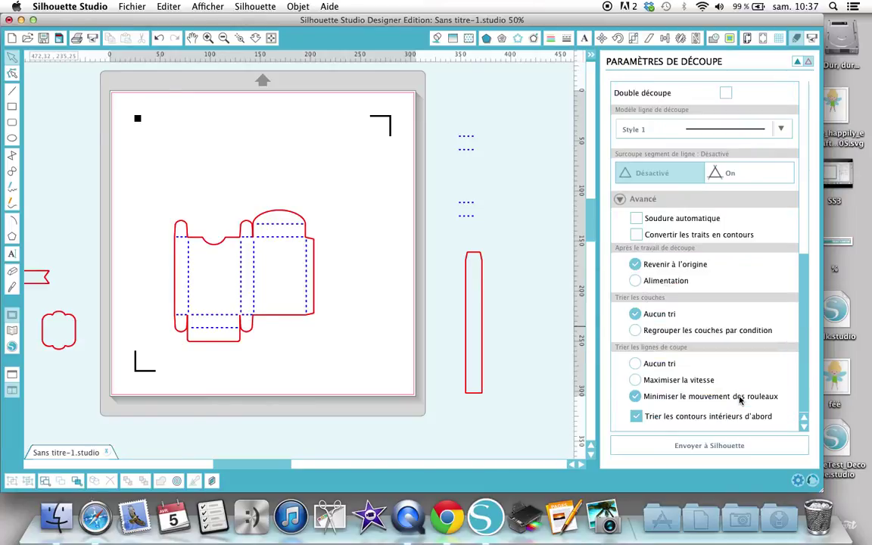
{"action": "left_click", "coordinate": [783, 129]}
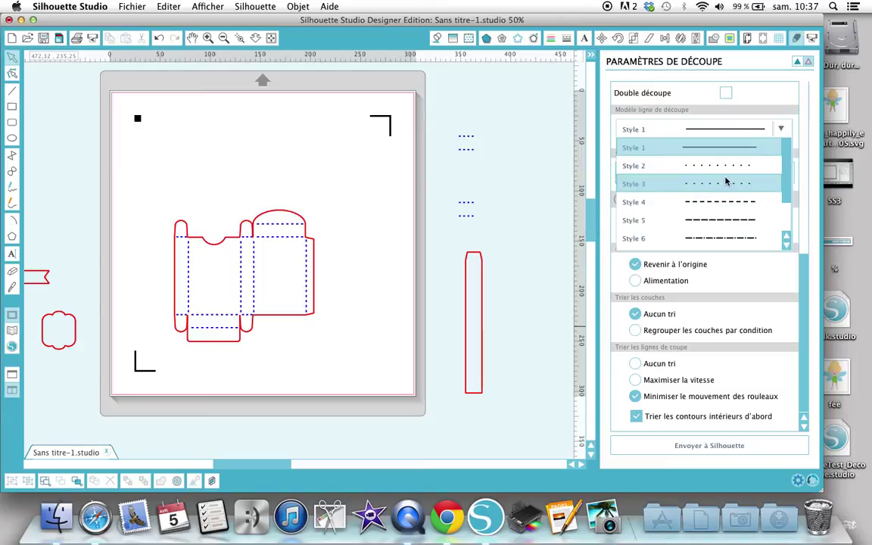
{"action": "left_click", "coordinate": [729, 203]}
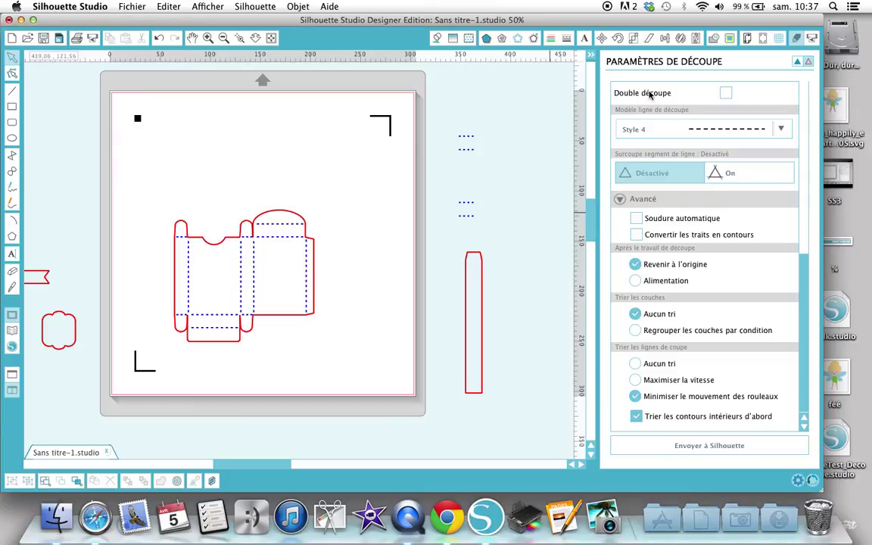
Step: Enable cutting for the blue fold lines only, and switch to cutting only the red outlines
{"action": "scroll", "coordinate": [649, 94], "scroll_direction": "up", "scroll_amount": 1}
{"action": "scroll", "coordinate": [649, 94], "scroll_direction": "up", "scroll_amount": 5}
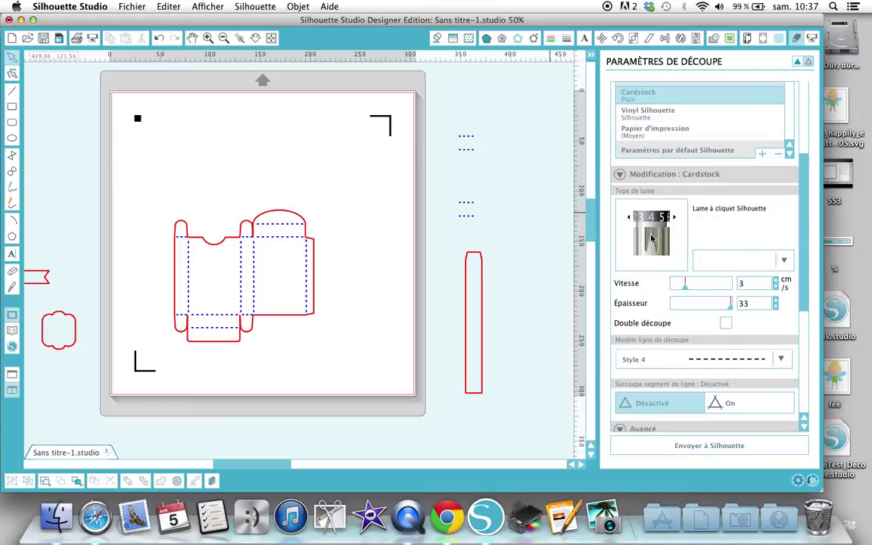
{"action": "scroll", "coordinate": [711, 257], "scroll_direction": "up", "scroll_amount": 4}
{"action": "left_click", "coordinate": [624, 183]}
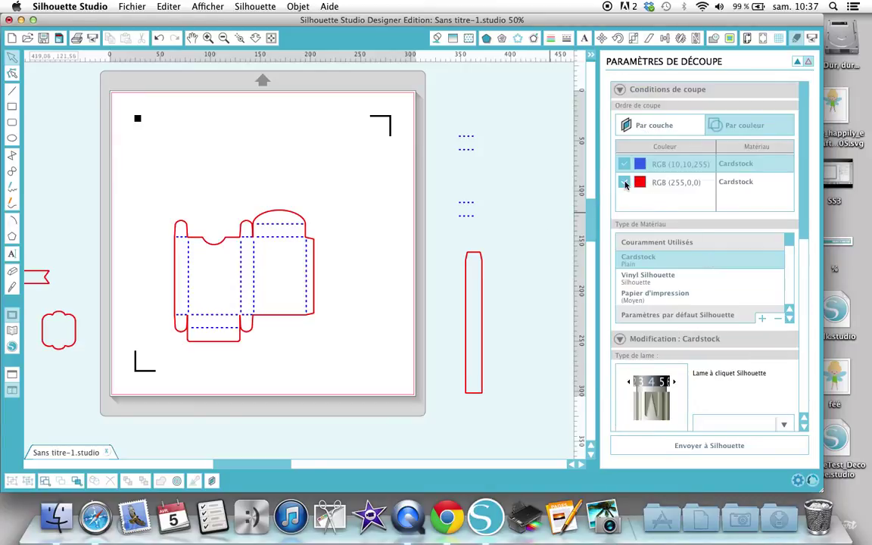
{"action": "left_click", "coordinate": [625, 183]}
{"action": "left_click", "coordinate": [638, 185]}
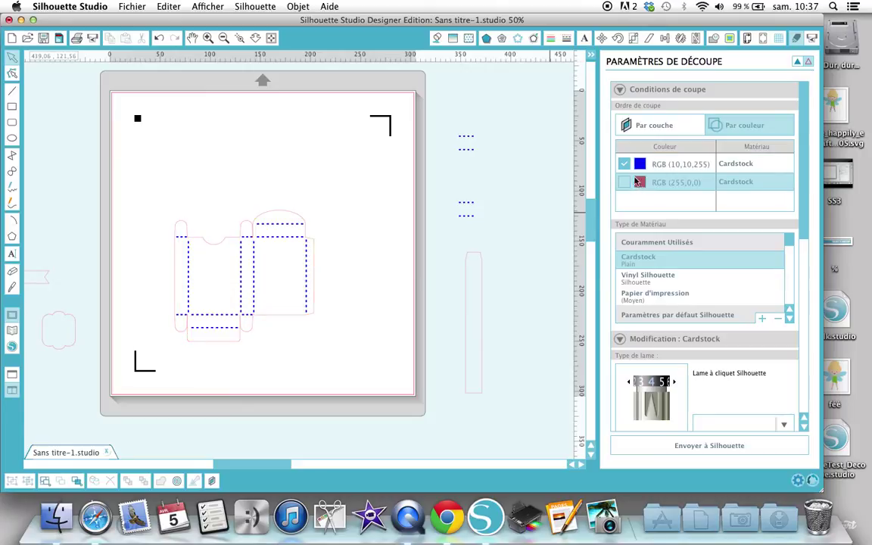
{"action": "left_click", "coordinate": [623, 164]}
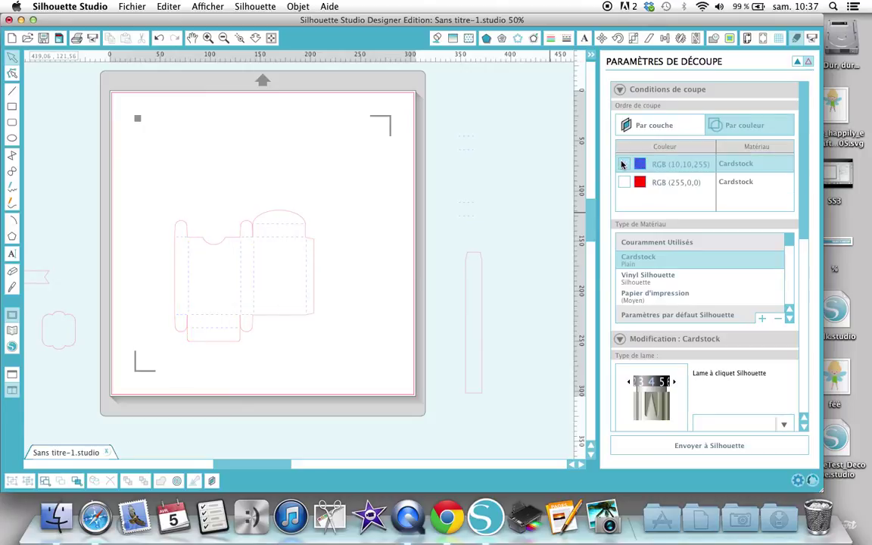
{"action": "left_click", "coordinate": [623, 184]}
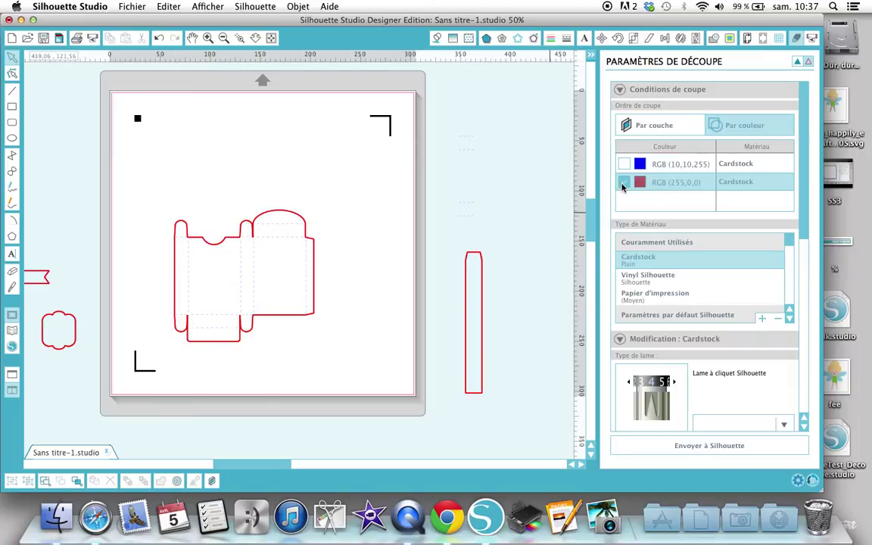
Step: Set the cut line pattern of the red outlines to the solid Style 1 and re-enable cutting of the blue fold lines
{"action": "scroll", "coordinate": [644, 210], "scroll_direction": "down", "scroll_amount": 6}
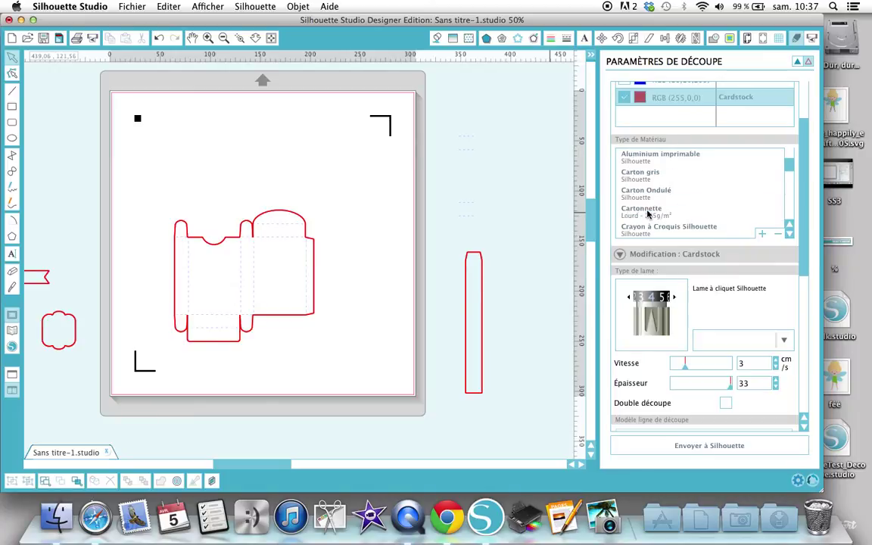
{"action": "scroll", "coordinate": [647, 215], "scroll_direction": "down", "scroll_amount": 3}
{"action": "scroll", "coordinate": [627, 288], "scroll_direction": "down", "scroll_amount": 8}
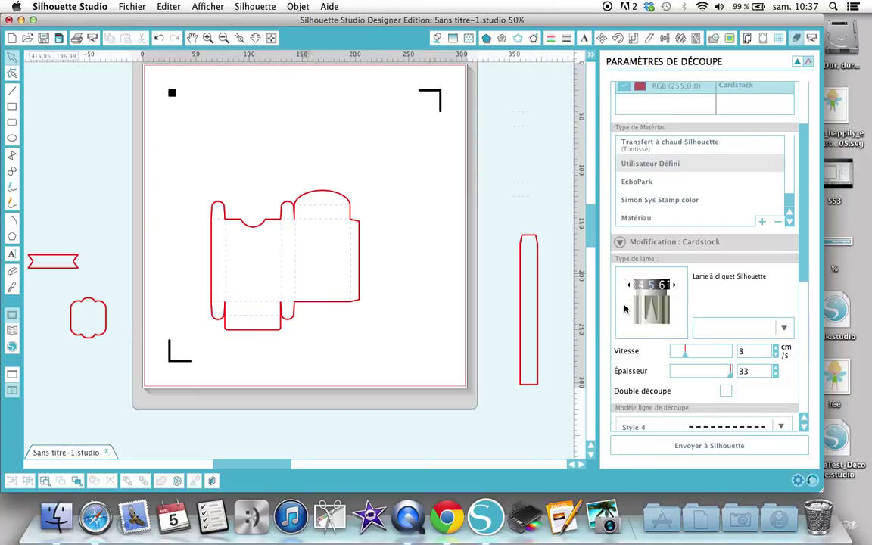
{"action": "scroll", "coordinate": [625, 307], "scroll_direction": "down", "scroll_amount": 3}
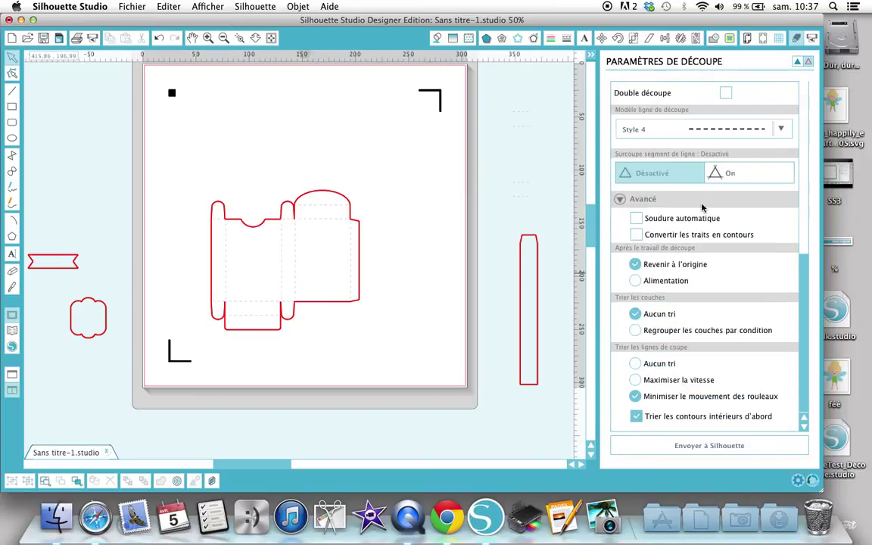
{"action": "left_click", "coordinate": [782, 129]}
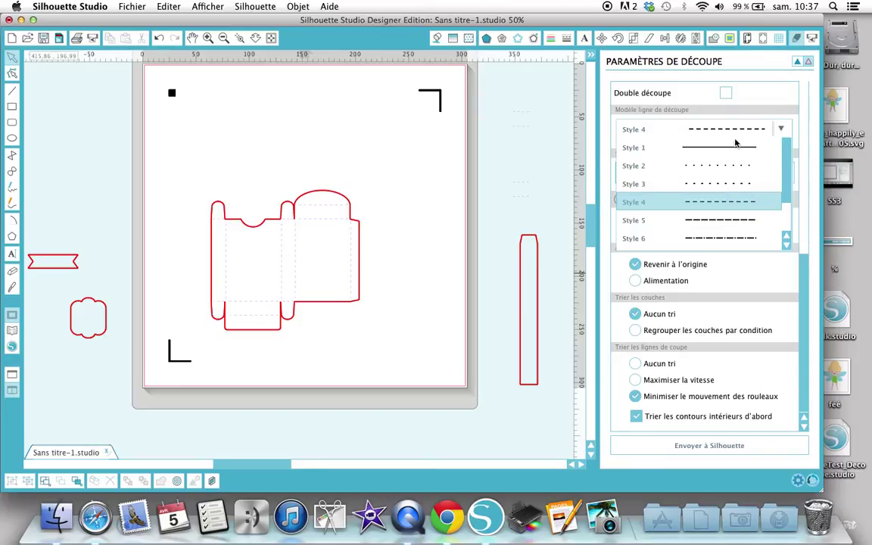
{"action": "left_click", "coordinate": [738, 148]}
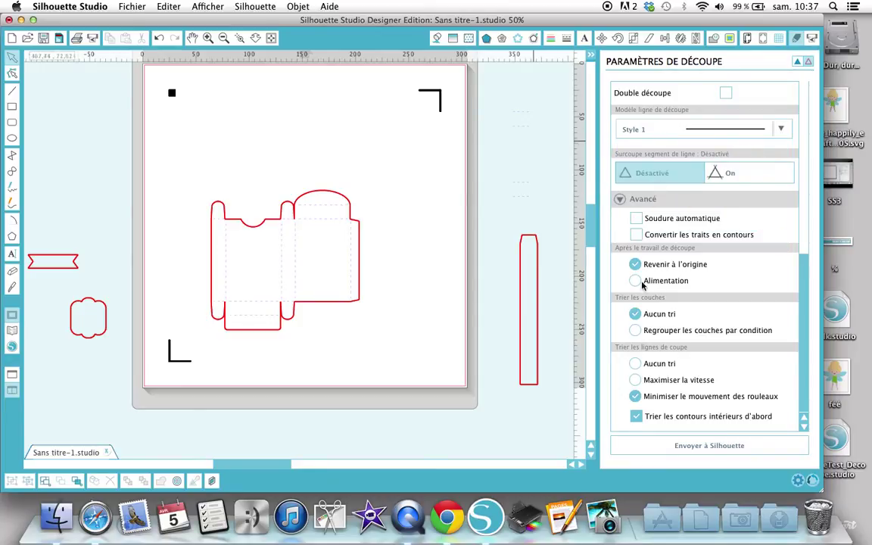
{"action": "scroll", "coordinate": [670, 310], "scroll_direction": "up", "scroll_amount": 10}
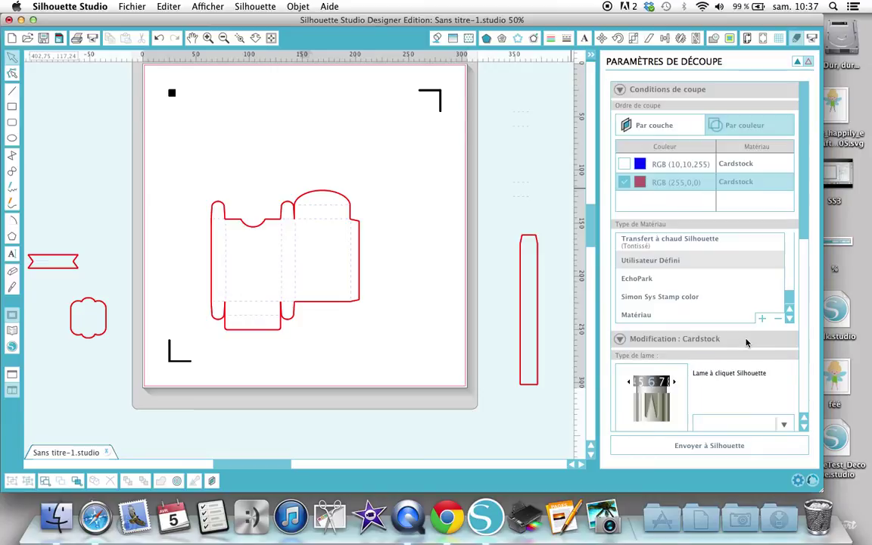
{"action": "left_click", "coordinate": [625, 168]}
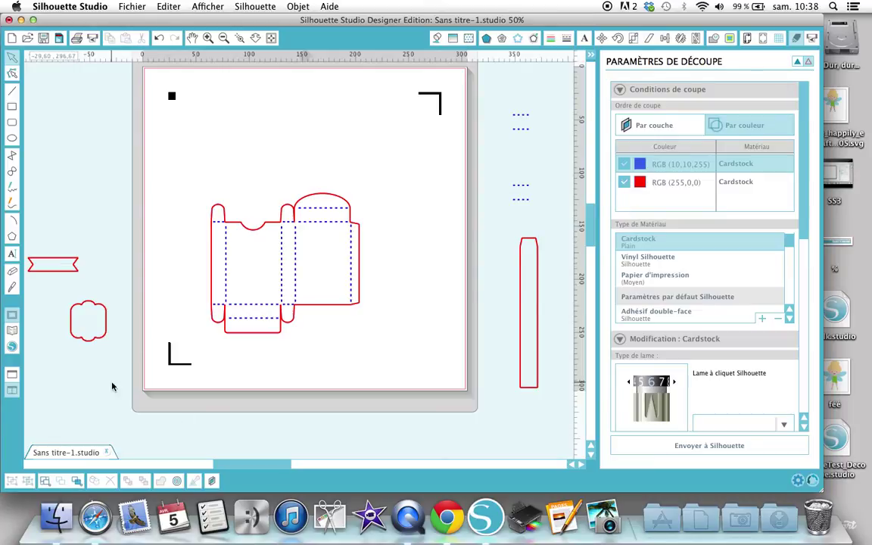
Step: Create a new document and review the available registration mark styles, leaving Type 1 (CAMEO, Portrait) selected
{"action": "left_click", "coordinate": [12, 37]}
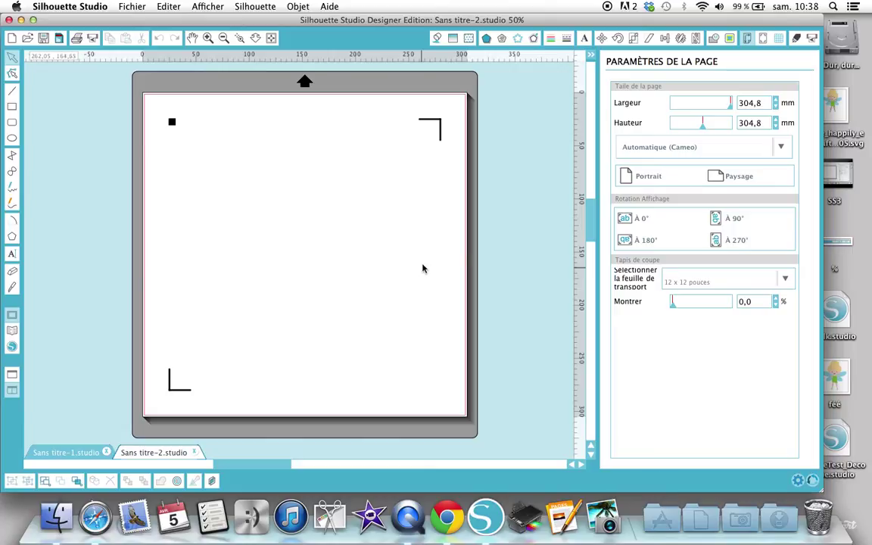
{"action": "left_click", "coordinate": [762, 39]}
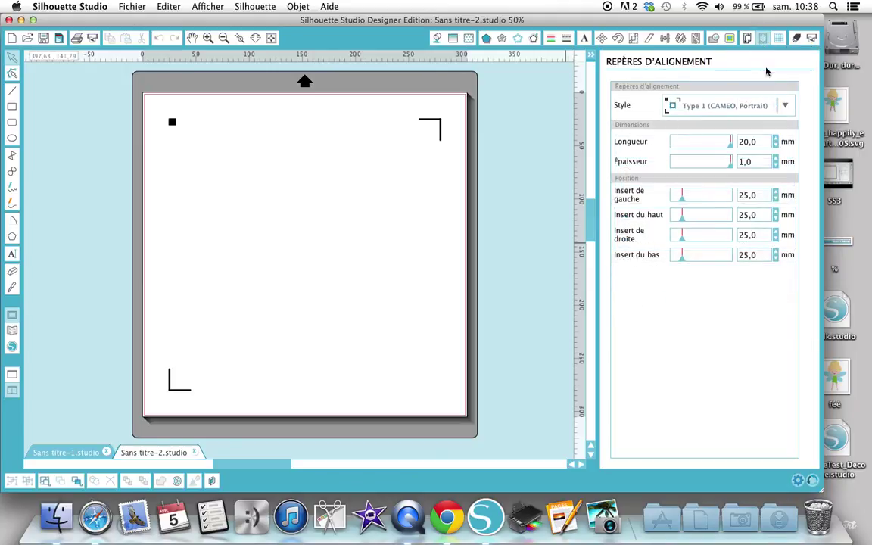
{"action": "left_click", "coordinate": [784, 106]}
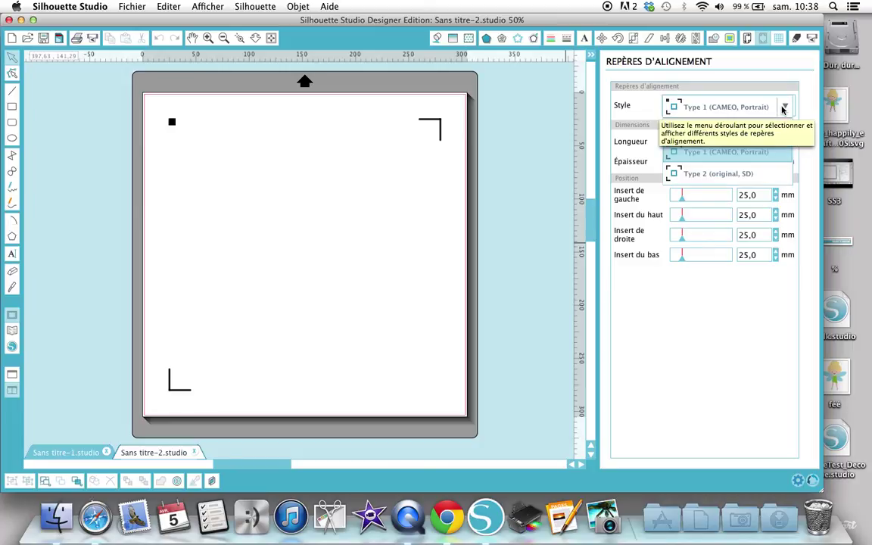
{"action": "left_click", "coordinate": [571, 126]}
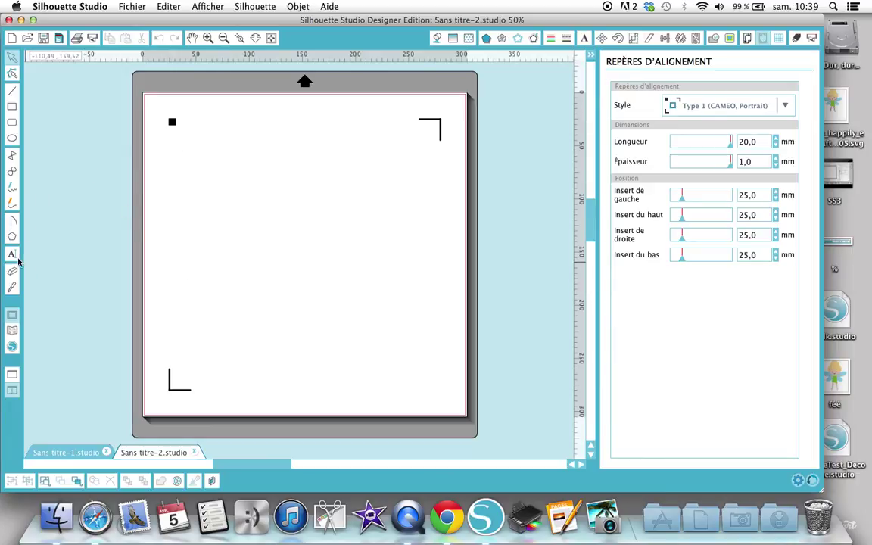
Step: Insert the "2 story bird house" design from the library's 3D folder into the new document
{"action": "left_click", "coordinate": [13, 330]}
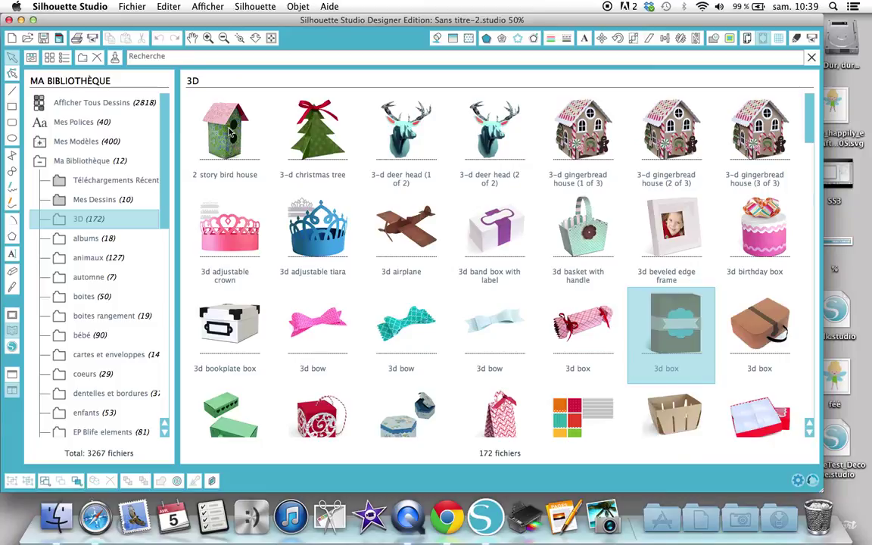
{"action": "double_click", "coordinate": [230, 132]}
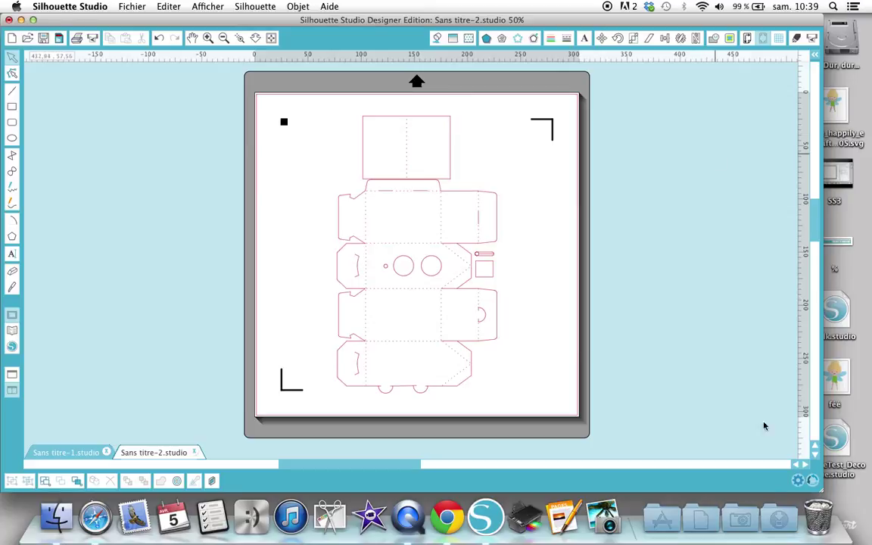
Step: Set the button size in the display preferences to the largest (Grande), apply it, and check which tools no longer fit
{"action": "left_click", "coordinate": [797, 480]}
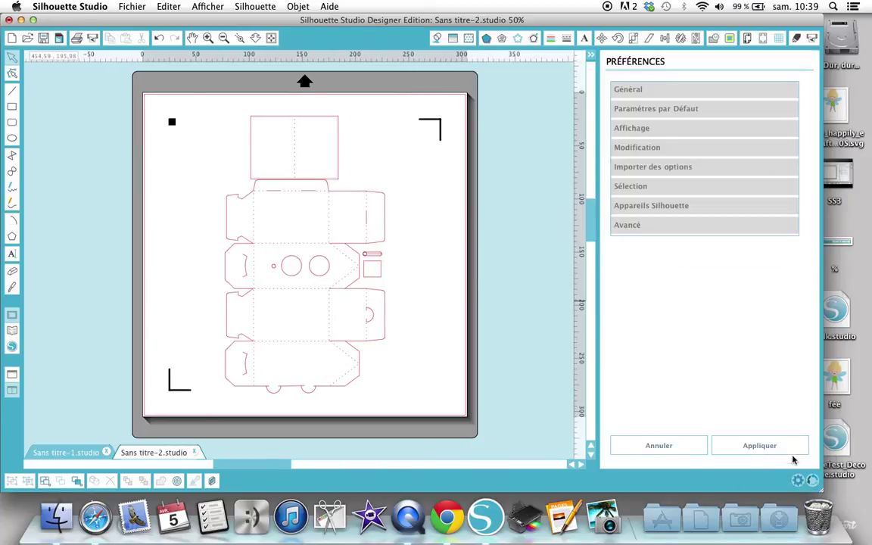
{"action": "left_click", "coordinate": [646, 130]}
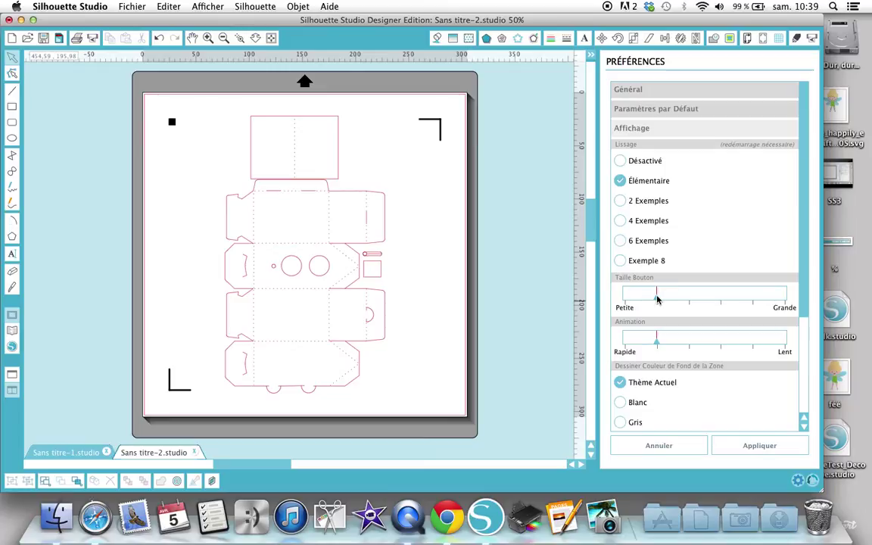
{"action": "left_click_drag", "start_coordinate": [657, 297], "coordinate": [793, 303]}
{"action": "left_click", "coordinate": [763, 447]}
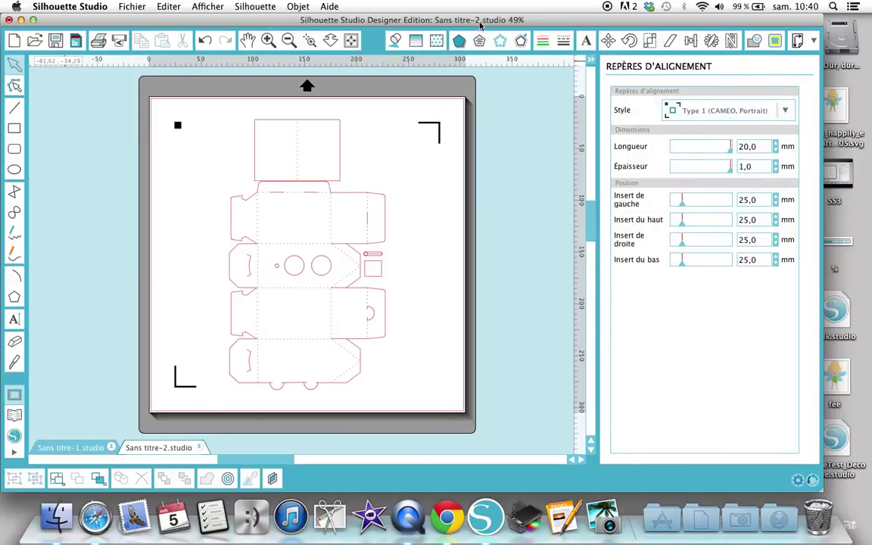
{"action": "left_click", "coordinate": [814, 41]}
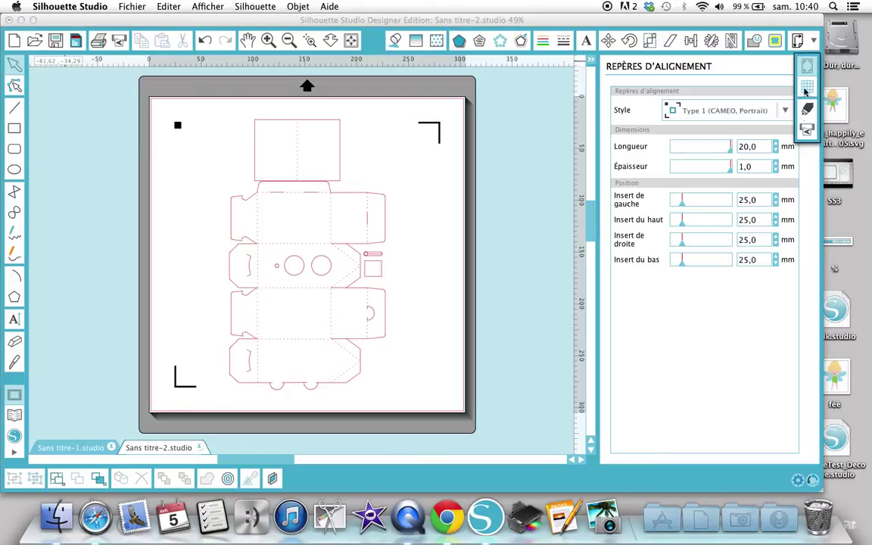
{"action": "left_click", "coordinate": [815, 43]}
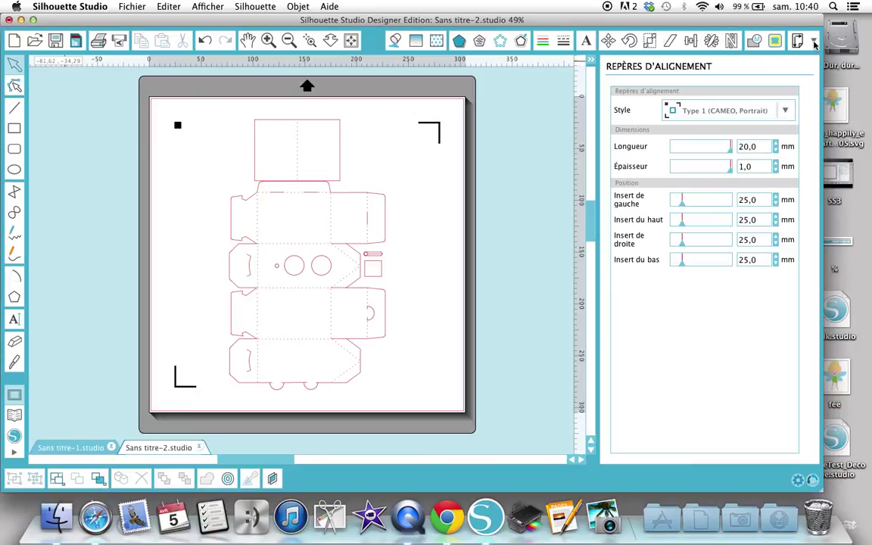